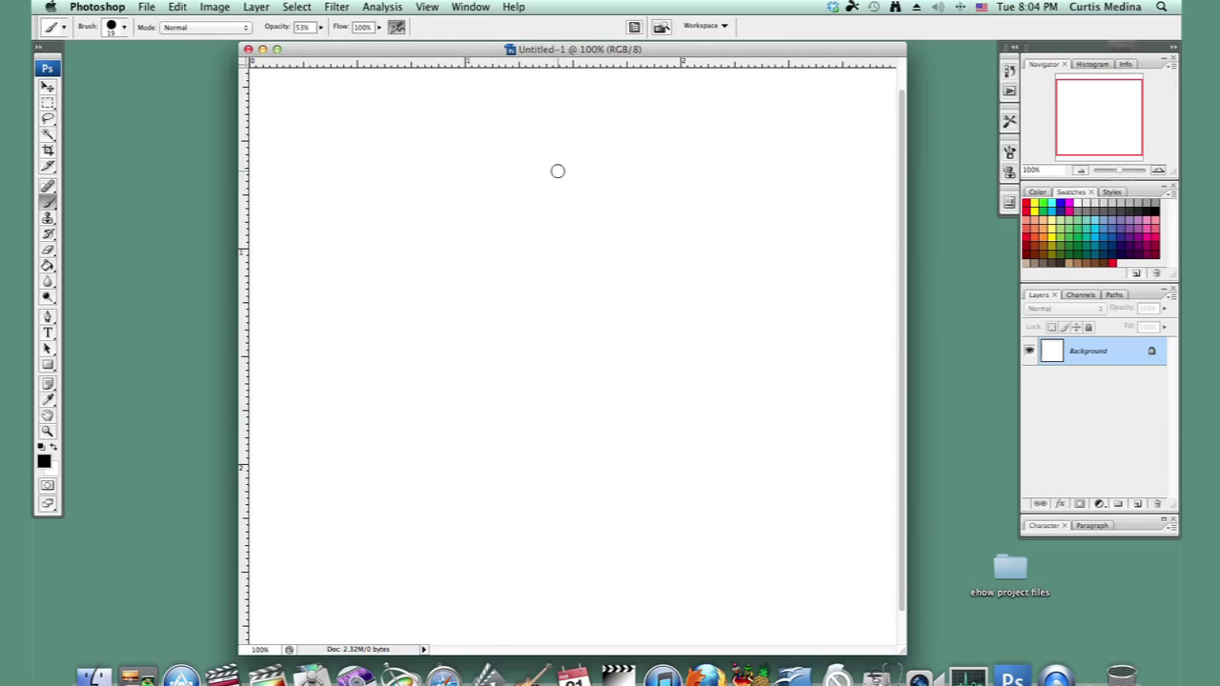
Step: Add an empty Layer 1 above Background and choose the 19 px round brush
left_click(1139, 503)
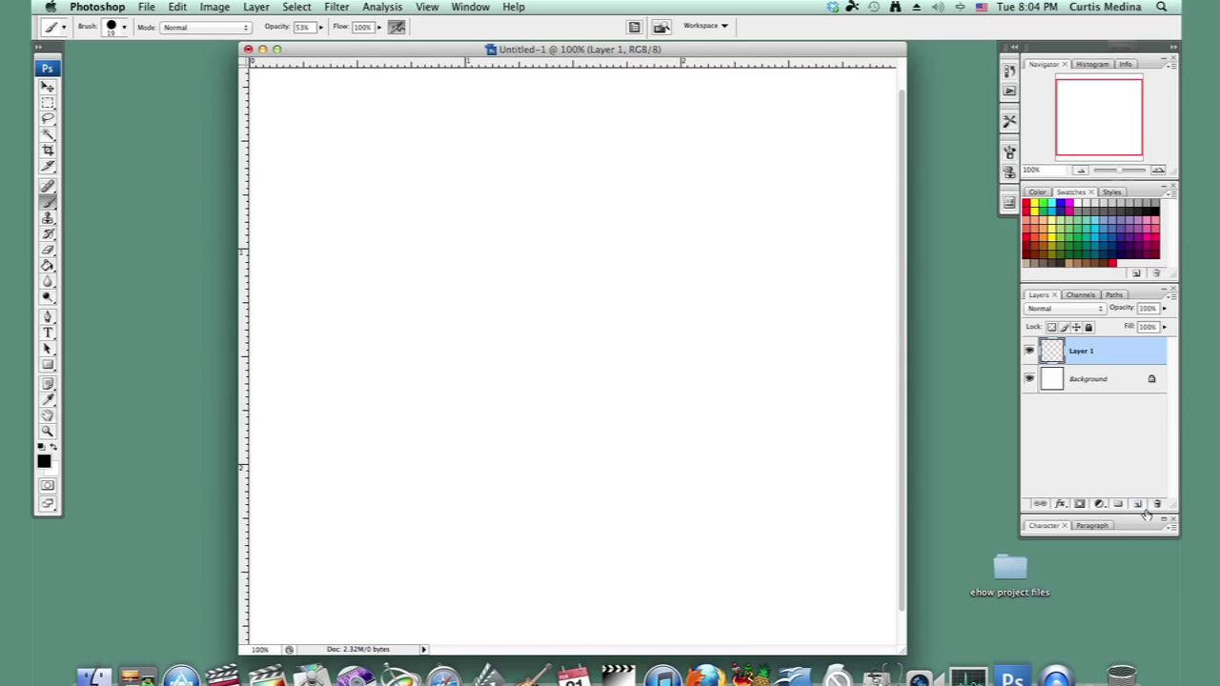
right_click(477, 316)
left_click(552, 491)
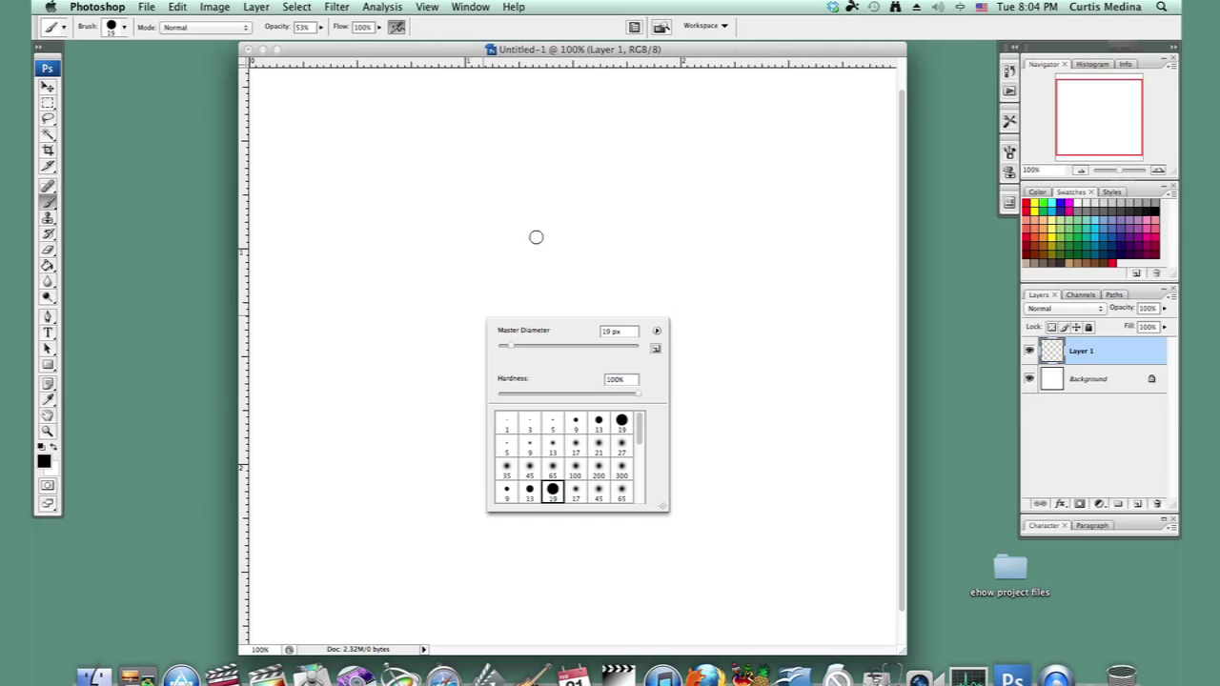
left_click(444, 315)
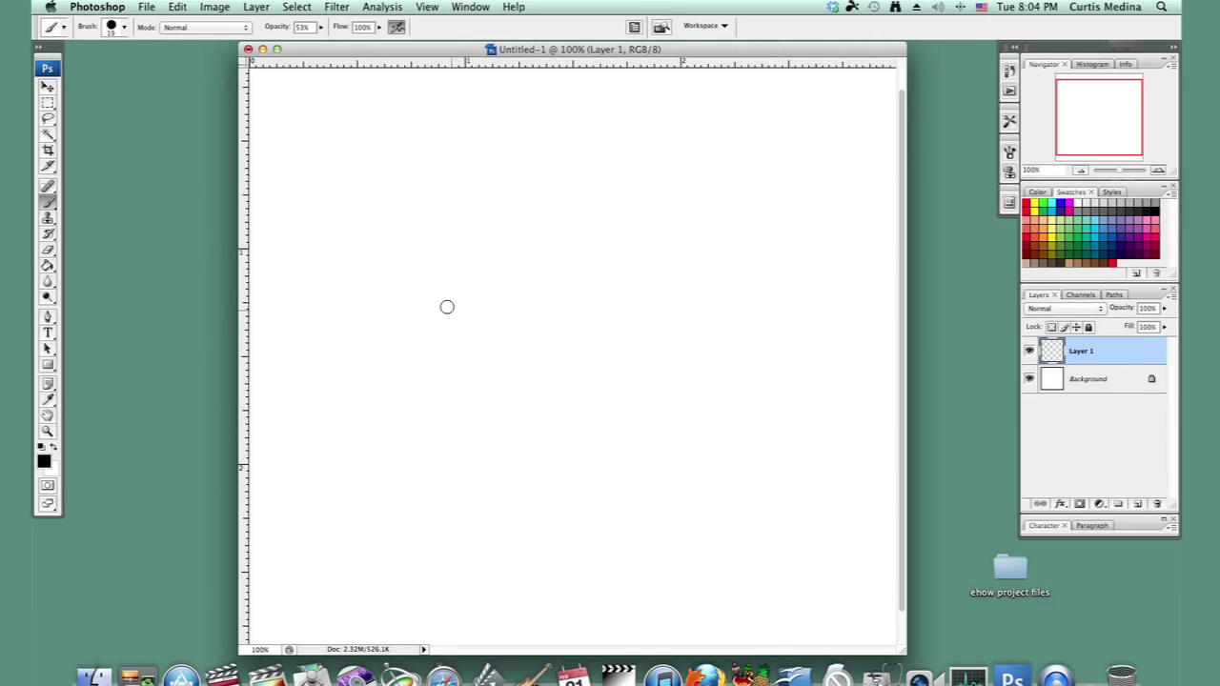
Step: Sketch the cat's rounded head outline with two ears in gray
mouse_move(389, 377)
left_mouse_down()
mouse_move(453, 286)
mouse_move(533, 283)
mouse_move(569, 312)
left_mouse_up()
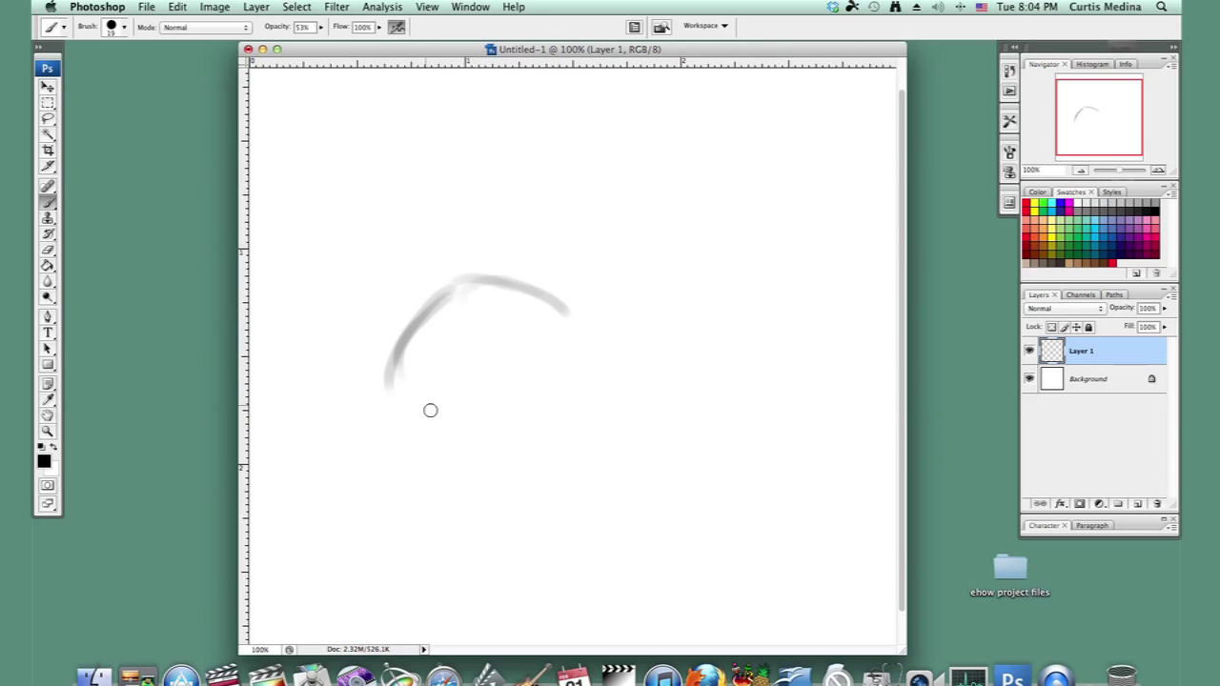
mouse_move(397, 397)
left_mouse_down()
mouse_move(417, 425)
mouse_move(441, 429)
mouse_move(435, 416)
mouse_move(522, 437)
left_mouse_up()
left_click_drag(570, 310, 524, 444)
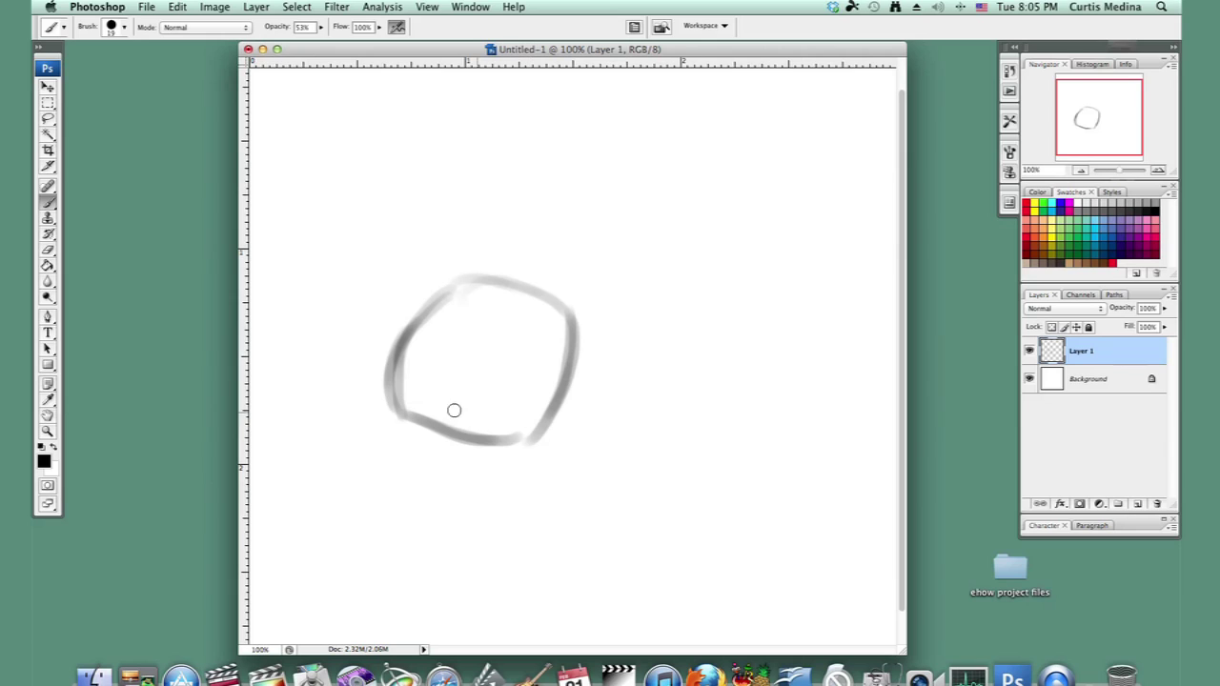
left_click_drag(370, 290, 439, 343)
left_click_drag(353, 263, 392, 381)
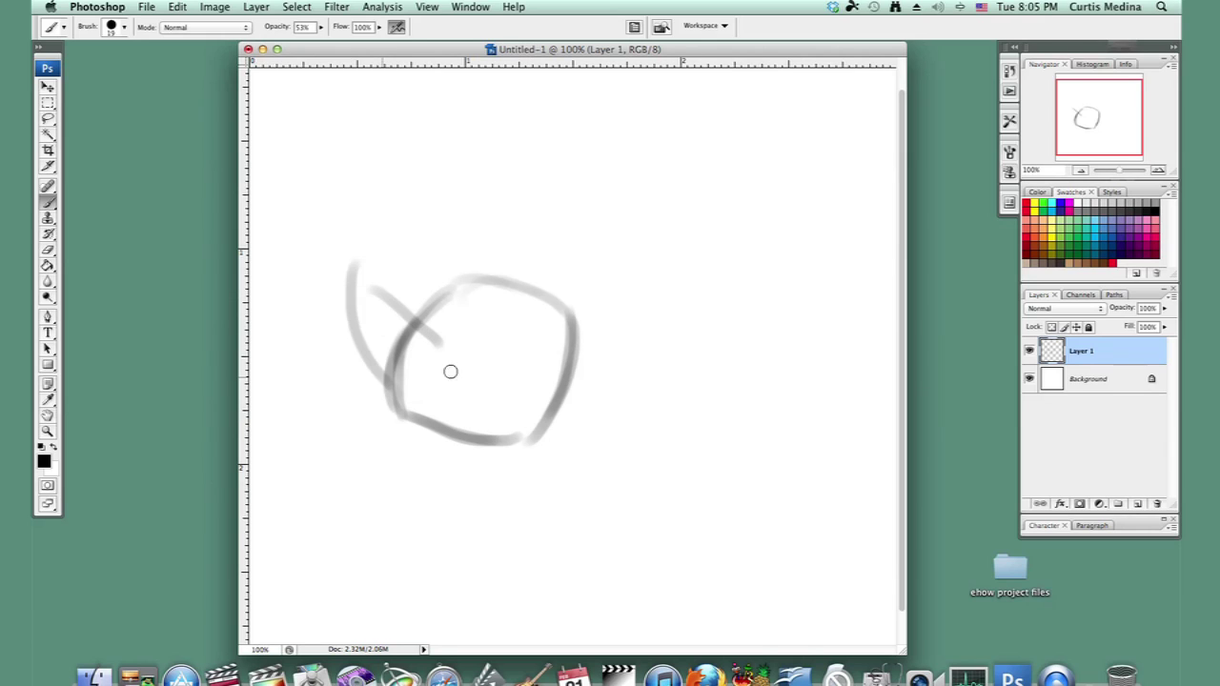
mouse_move(502, 233)
left_mouse_down()
mouse_move(509, 271)
mouse_move(567, 314)
left_mouse_up()
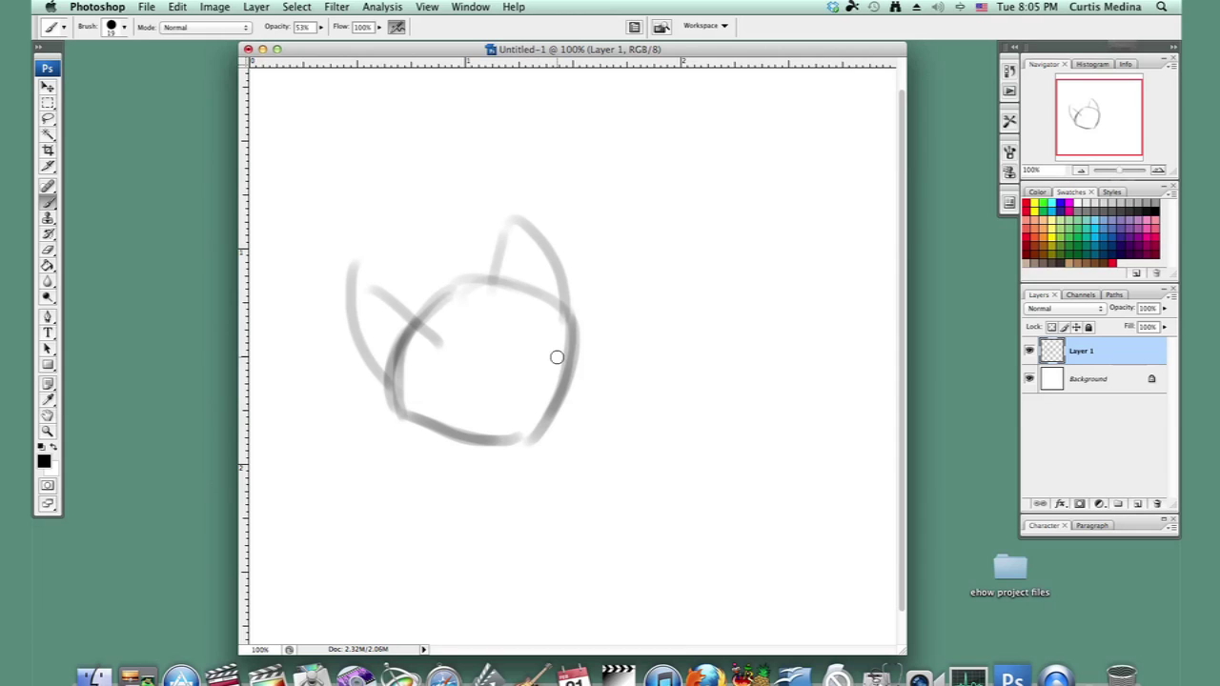
Step: Sketch the curled body arc, tail, hind and front legs, and left belly line
left_click_drag(723, 244, 669, 354)
mouse_move(662, 296)
left_mouse_down()
mouse_move(700, 378)
mouse_move(578, 425)
left_mouse_up()
mouse_move(649, 389)
left_mouse_down()
mouse_move(565, 446)
mouse_move(560, 427)
mouse_move(589, 428)
mouse_move(556, 430)
mouse_move(597, 473)
left_mouse_up()
mouse_move(561, 427)
left_mouse_down()
mouse_move(581, 482)
mouse_move(539, 465)
mouse_move(503, 471)
mouse_move(476, 495)
left_mouse_up()
left_click_drag(386, 433, 475, 497)
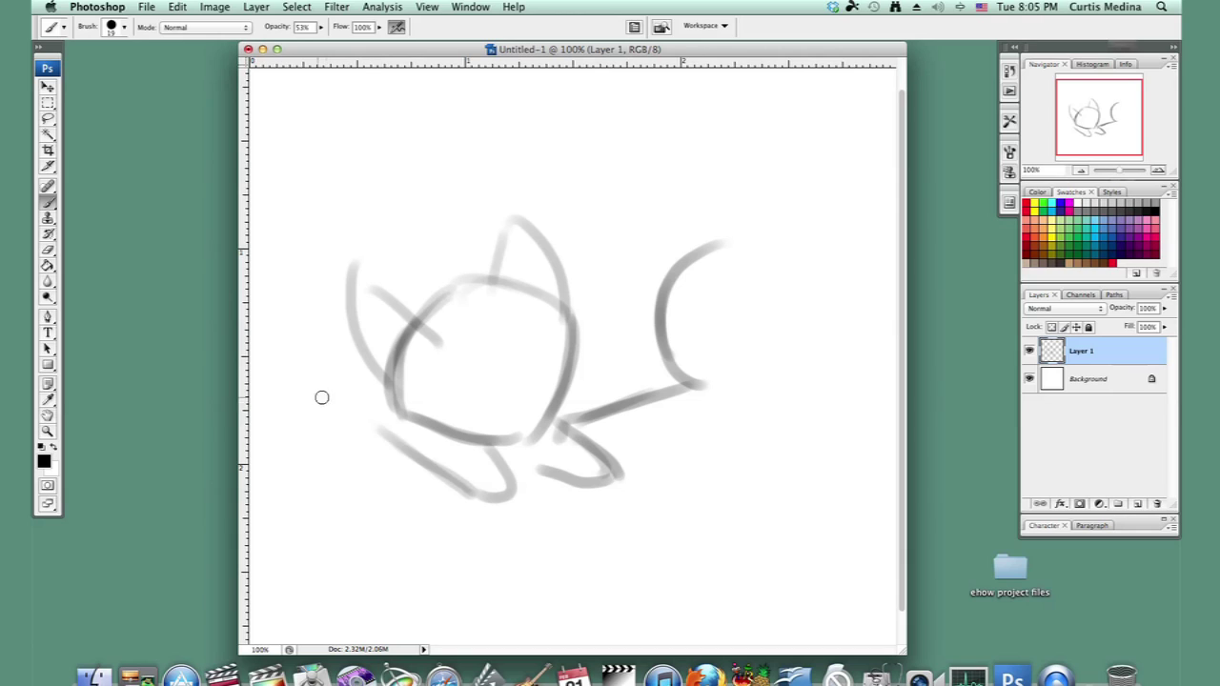
left_click_drag(321, 397, 391, 448)
left_click_drag(315, 338, 305, 400)
mouse_move(305, 400)
left_mouse_down()
mouse_move(331, 328)
mouse_move(308, 393)
left_mouse_up()
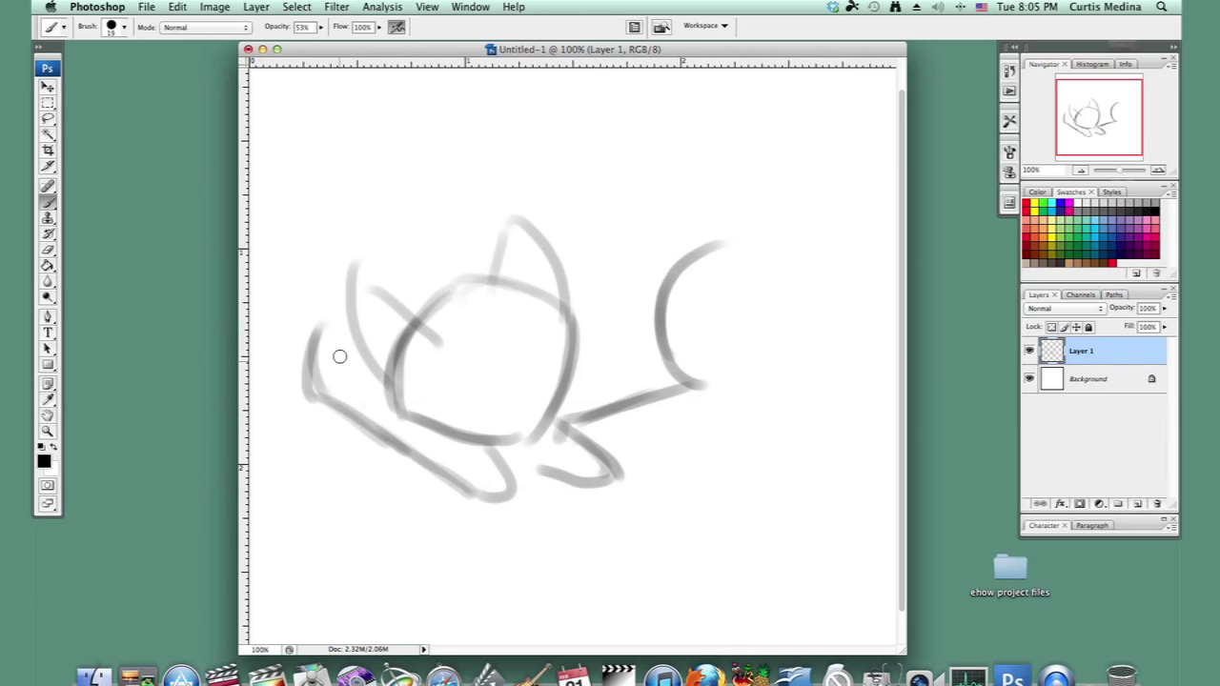
Step: Sketch and darken the back outline arching across the top of the cat
mouse_move(321, 323)
left_mouse_down()
mouse_move(327, 236)
mouse_move(350, 218)
mouse_move(501, 182)
mouse_move(498, 201)
mouse_move(552, 224)
left_mouse_up()
mouse_move(570, 159)
left_mouse_down()
mouse_move(482, 163)
mouse_move(657, 160)
left_mouse_up()
left_click_drag(341, 213, 533, 163)
left_click_drag(373, 193, 578, 163)
mouse_move(322, 270)
left_mouse_down()
mouse_move(402, 187)
mouse_move(437, 172)
left_mouse_up()
left_click_drag(371, 211, 490, 160)
left_click_drag(405, 198, 570, 158)
left_click_drag(462, 176, 671, 157)
mouse_move(557, 181)
left_mouse_down()
mouse_move(731, 182)
mouse_move(680, 166)
mouse_move(760, 217)
left_mouse_up()
Step: Continue the back down the right side and add the belly, bottom outline and paw loop
mouse_move(722, 173)
left_mouse_down()
mouse_move(780, 256)
mouse_move(787, 298)
mouse_move(802, 298)
mouse_move(796, 345)
left_mouse_up()
left_click_drag(774, 228, 768, 386)
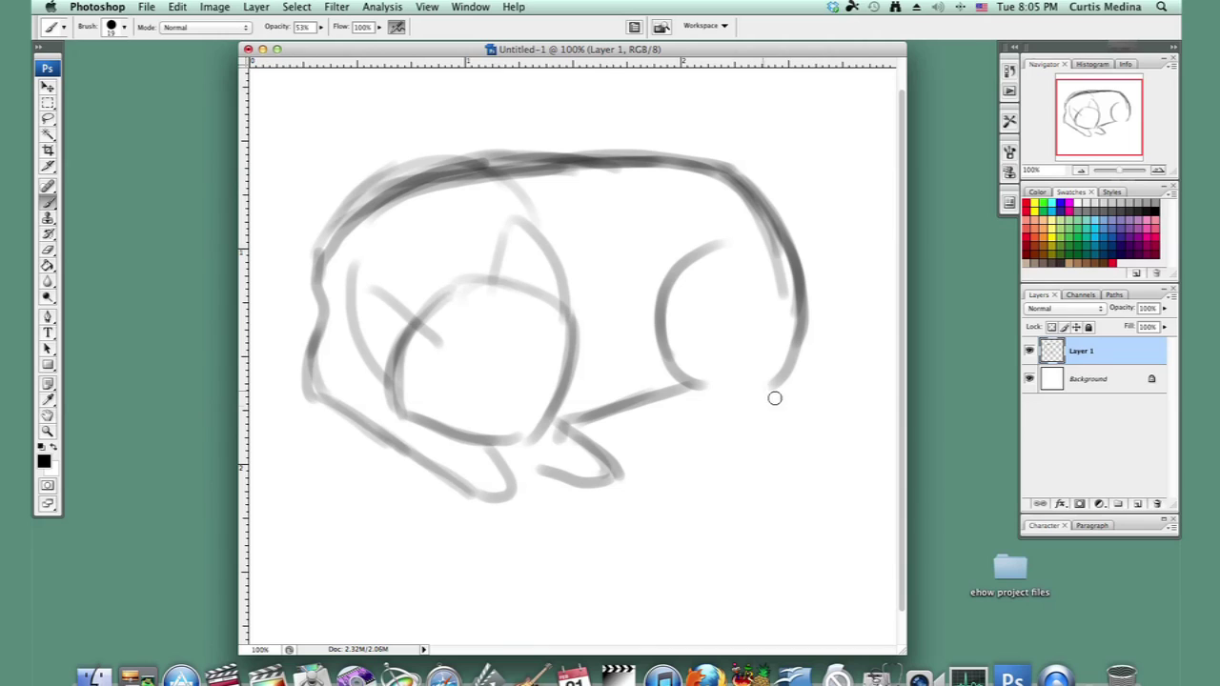
left_click_drag(601, 452, 784, 377)
left_click_drag(632, 436, 764, 402)
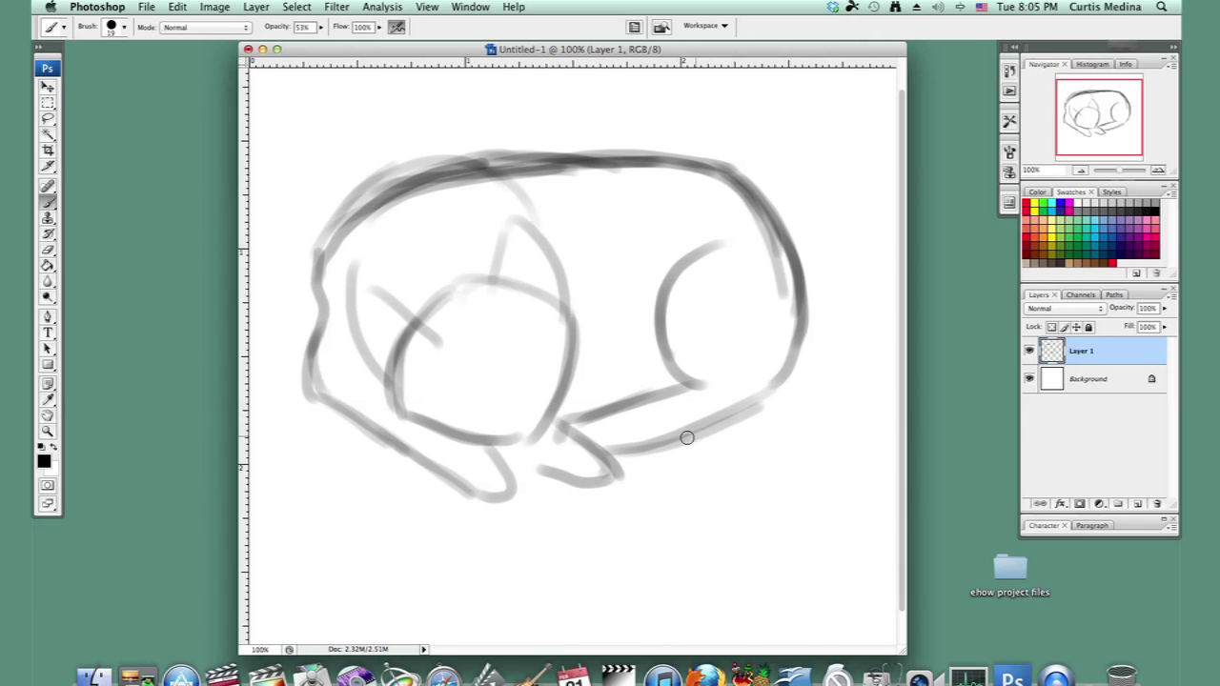
left_click_drag(686, 438, 781, 389)
mouse_move(792, 265)
left_mouse_down()
mouse_move(837, 360)
mouse_move(821, 427)
left_mouse_up()
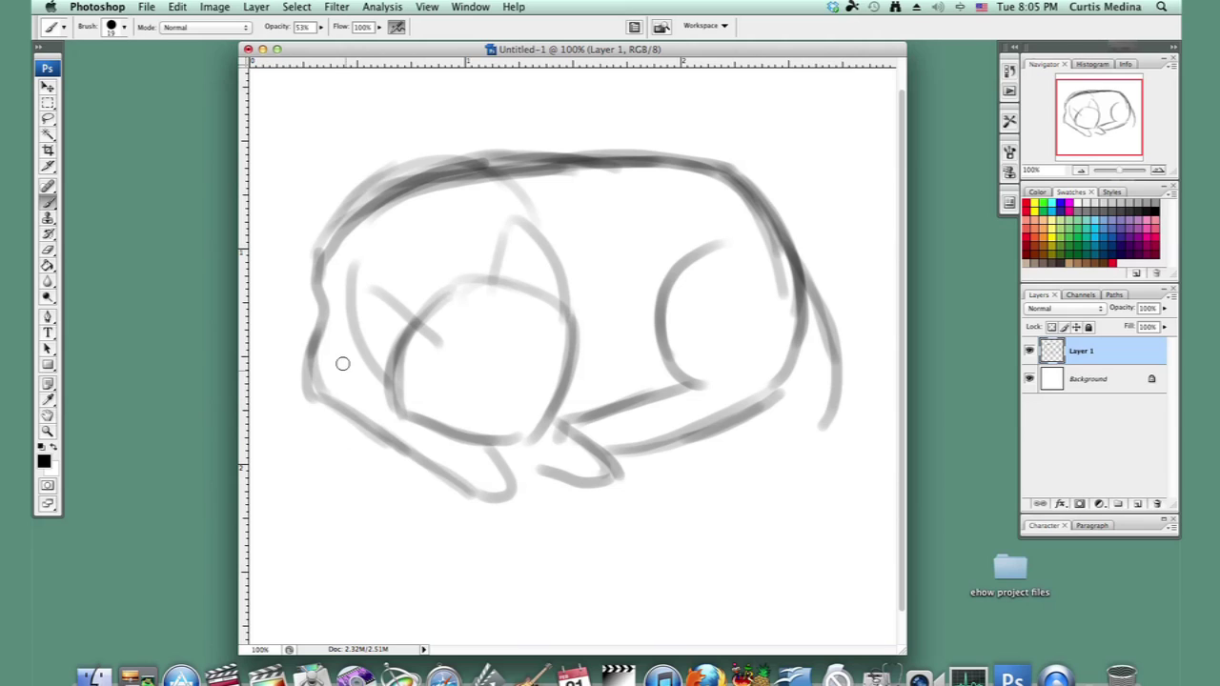
mouse_move(335, 339)
left_mouse_down()
mouse_move(335, 462)
mouse_move(439, 522)
mouse_move(517, 527)
mouse_move(704, 482)
mouse_move(831, 415)
left_mouse_up()
mouse_move(343, 356)
left_mouse_down()
mouse_move(384, 342)
mouse_move(397, 464)
mouse_move(414, 464)
mouse_move(384, 433)
mouse_move(442, 472)
mouse_move(536, 487)
mouse_move(666, 460)
mouse_move(776, 380)
left_mouse_up()
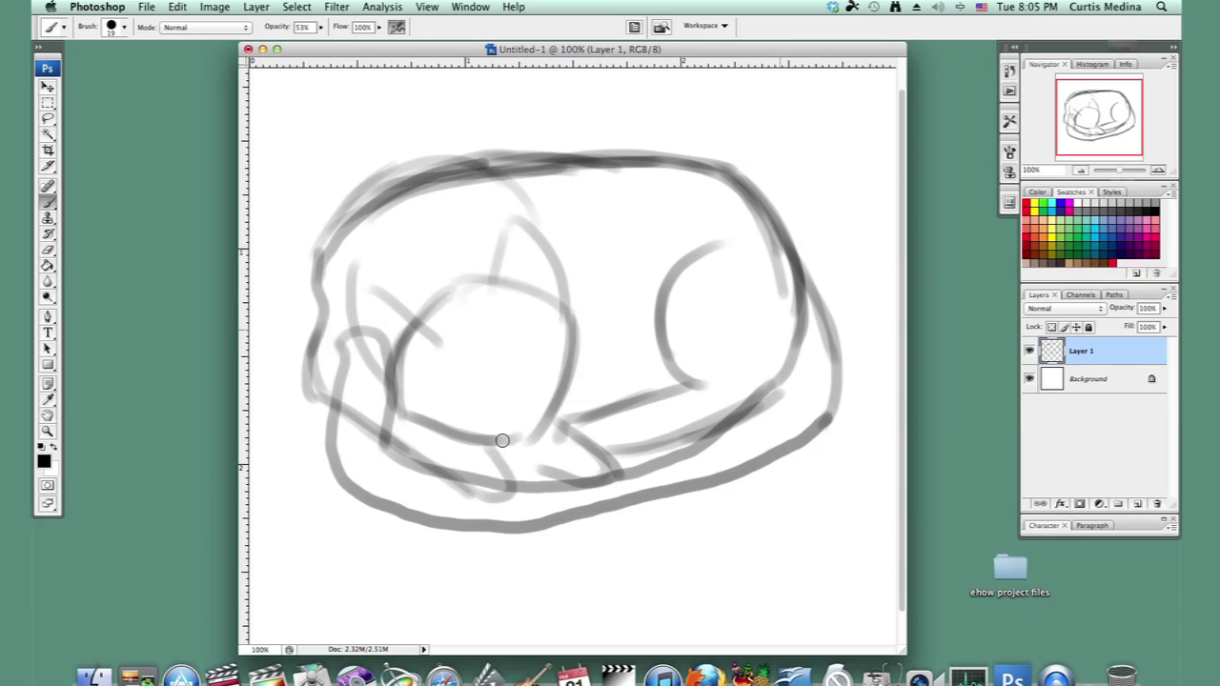
Step: Add Layer 2 for inking with the hard 19 px brush at 100% opacity
left_click(1138, 505)
right_click(590, 339)
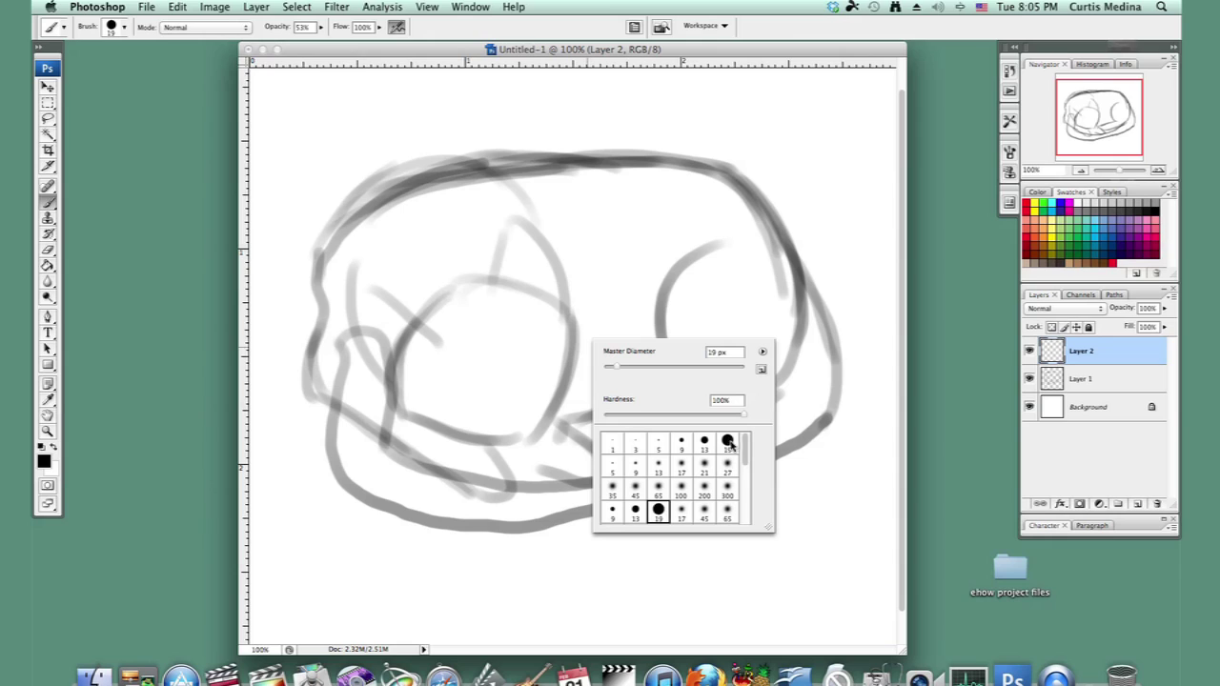
left_click(724, 446)
left_click(322, 32)
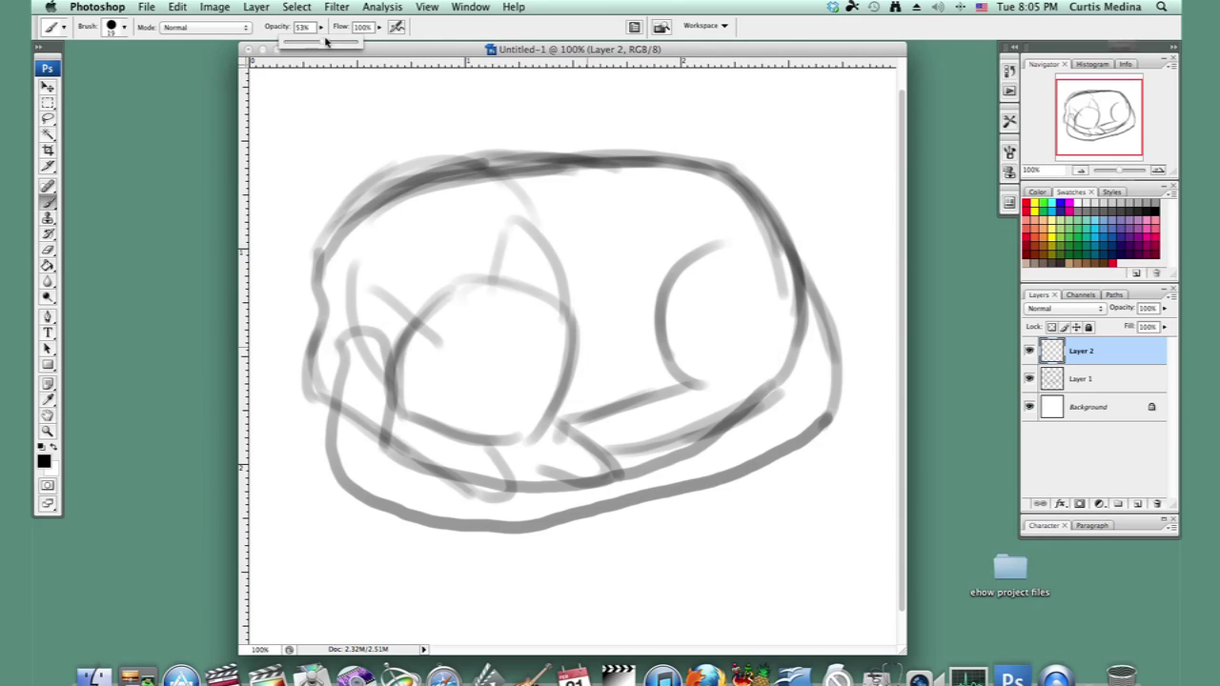
left_click_drag(321, 38, 390, 52)
Step: Ink the top of the head, the paw and the left ear outline in black
mouse_move(352, 269)
left_mouse_down()
mouse_move(440, 335)
mouse_move(419, 314)
mouse_move(465, 272)
mouse_move(530, 284)
mouse_move(501, 263)
mouse_move(531, 220)
mouse_move(572, 309)
mouse_move(581, 273)
mouse_move(572, 309)
left_mouse_up()
mouse_move(375, 313)
left_mouse_down()
mouse_move(404, 340)
mouse_move(413, 367)
mouse_move(398, 373)
mouse_move(414, 377)
left_mouse_up()
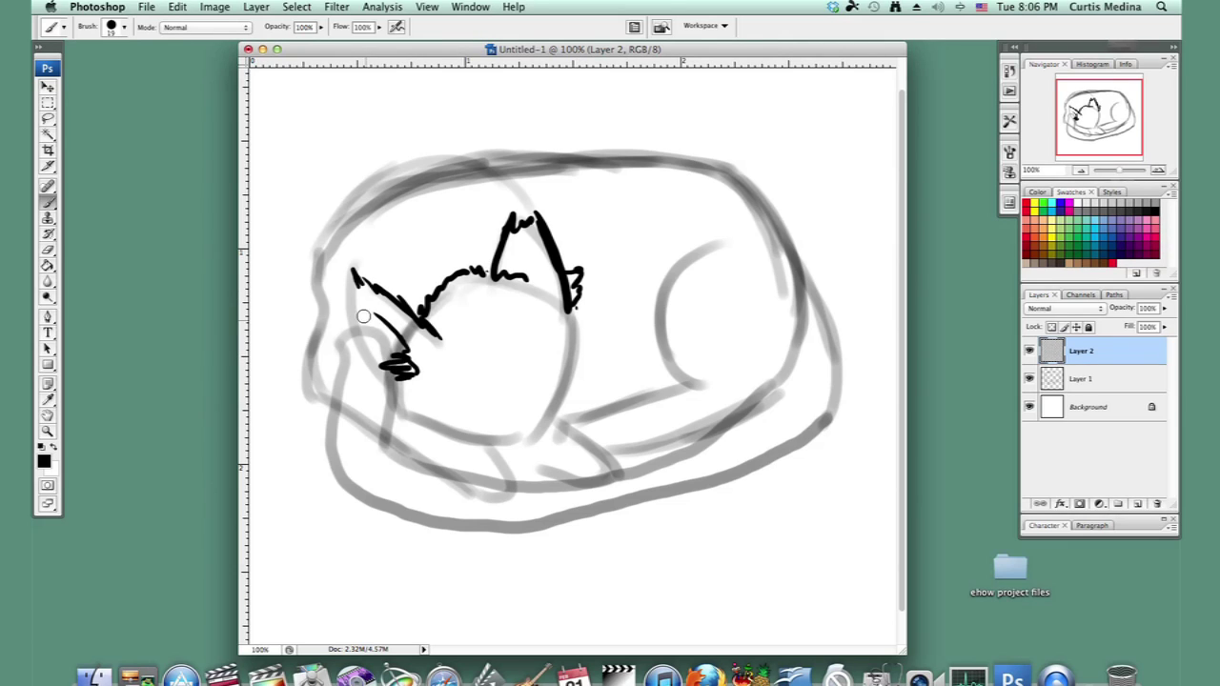
mouse_move(348, 272)
left_mouse_down()
mouse_move(367, 374)
mouse_move(388, 398)
left_mouse_up()
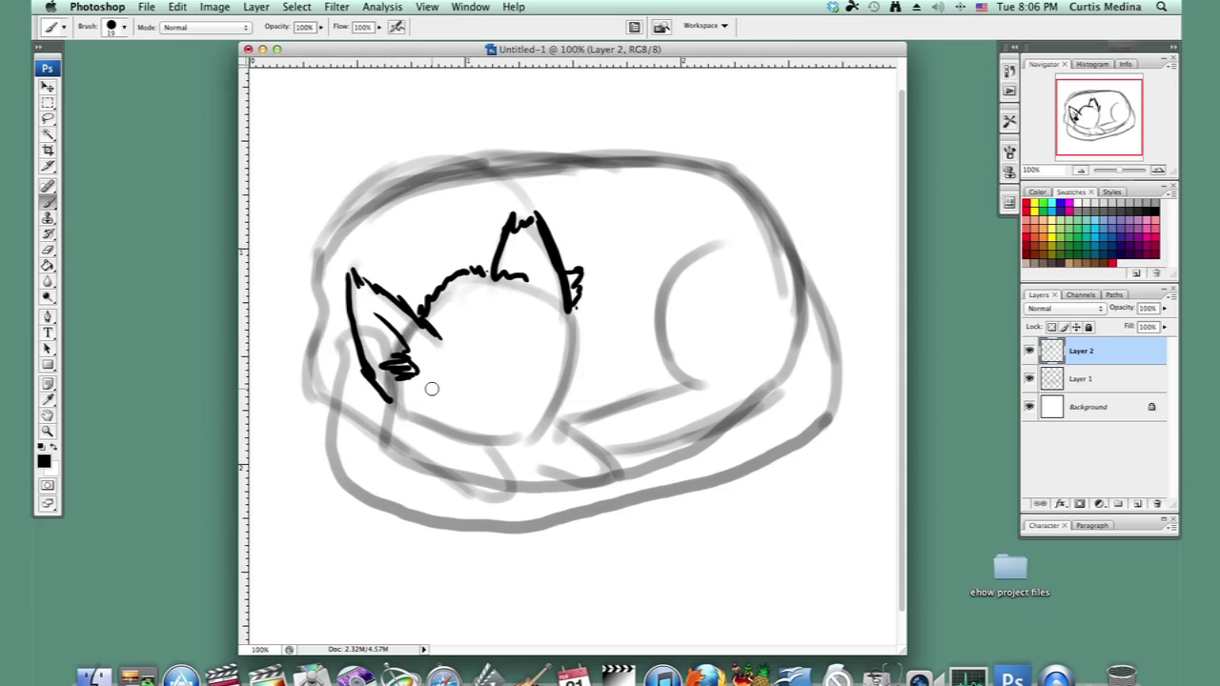
Step: Ink the eye, nose, mouth and chin, plus fur tufts below the left ear and down the right side of the head
mouse_move(449, 384)
left_mouse_down()
mouse_move(484, 401)
mouse_move(447, 387)
mouse_move(447, 402)
mouse_move(479, 406)
mouse_move(459, 384)
left_mouse_up()
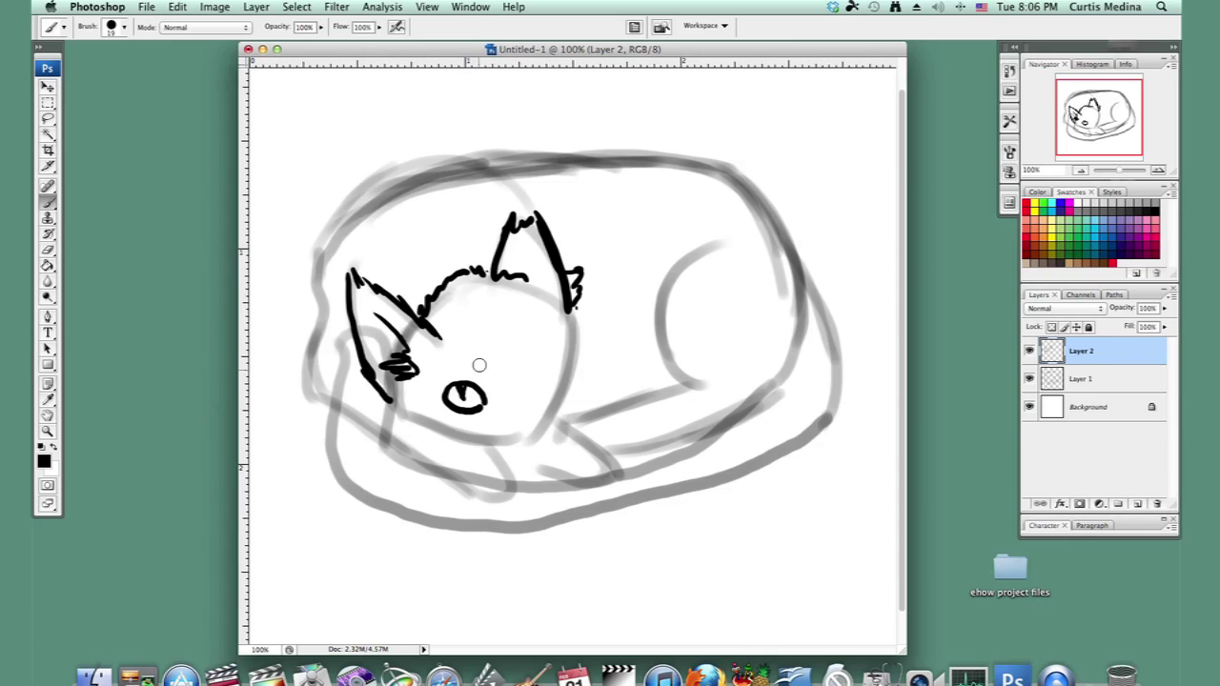
left_click_drag(484, 354, 498, 384)
mouse_move(536, 404)
left_mouse_down()
mouse_move(520, 411)
mouse_move(523, 424)
left_mouse_up()
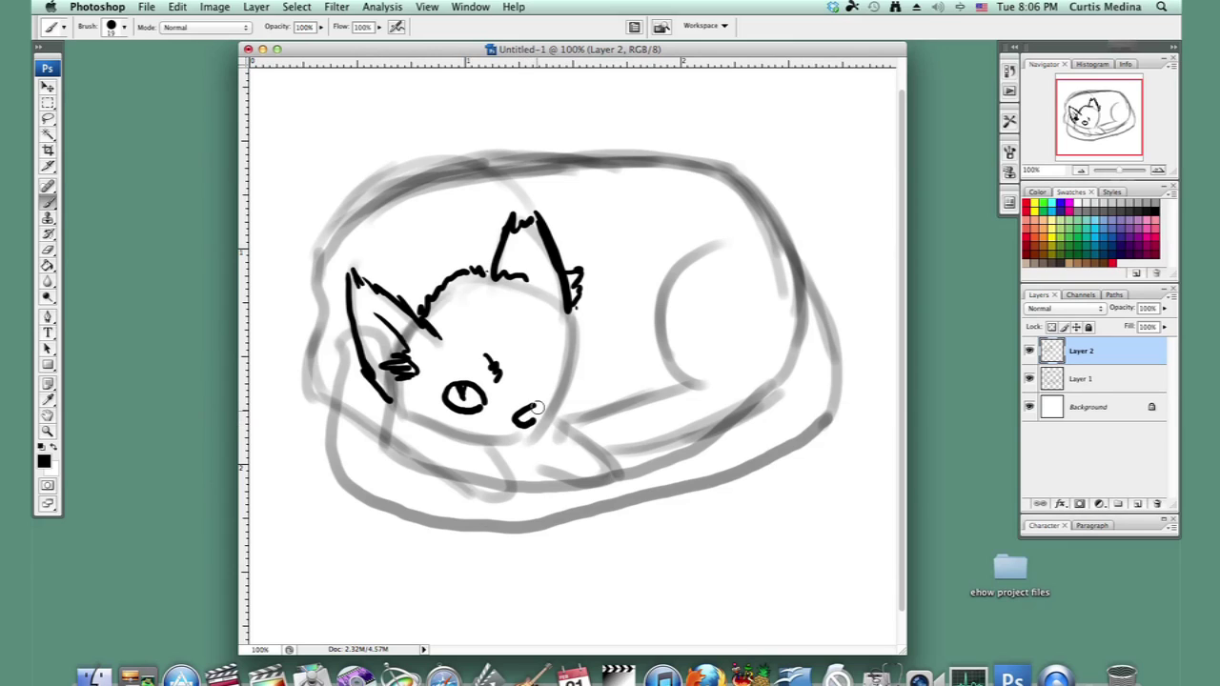
mouse_move(480, 431)
left_mouse_down()
mouse_move(502, 444)
mouse_move(522, 436)
mouse_move(553, 401)
left_mouse_up()
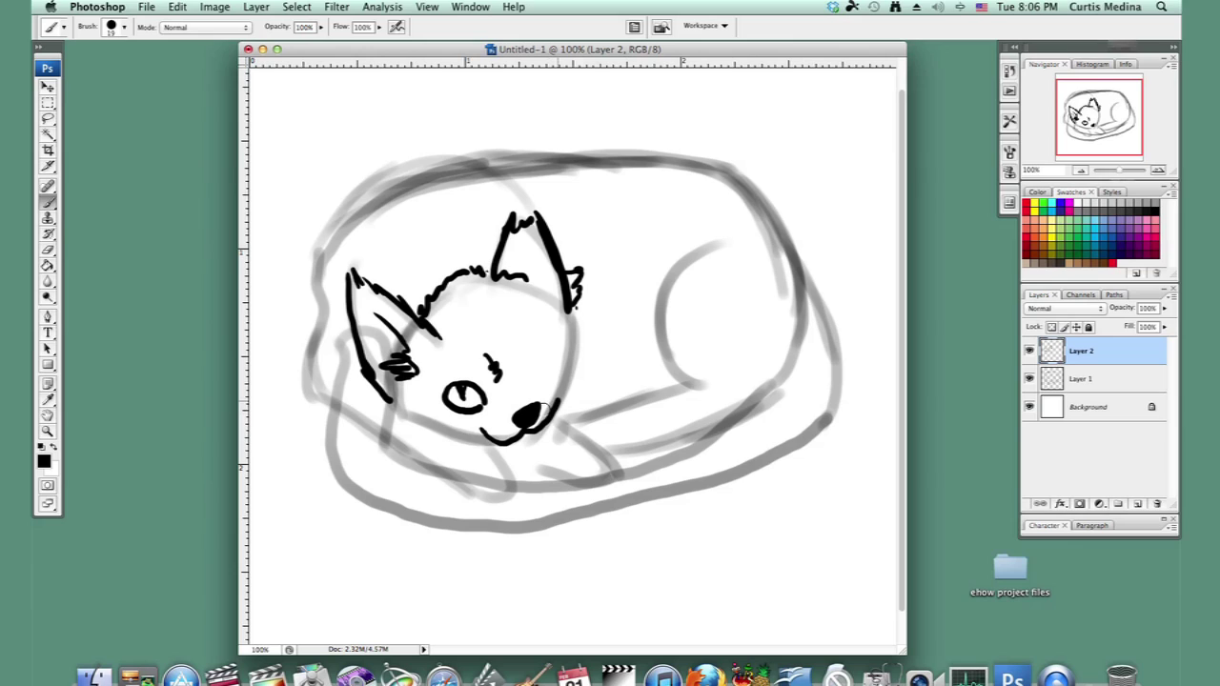
mouse_move(396, 396)
left_mouse_down()
mouse_move(428, 426)
mouse_move(415, 444)
mouse_move(482, 436)
left_mouse_up()
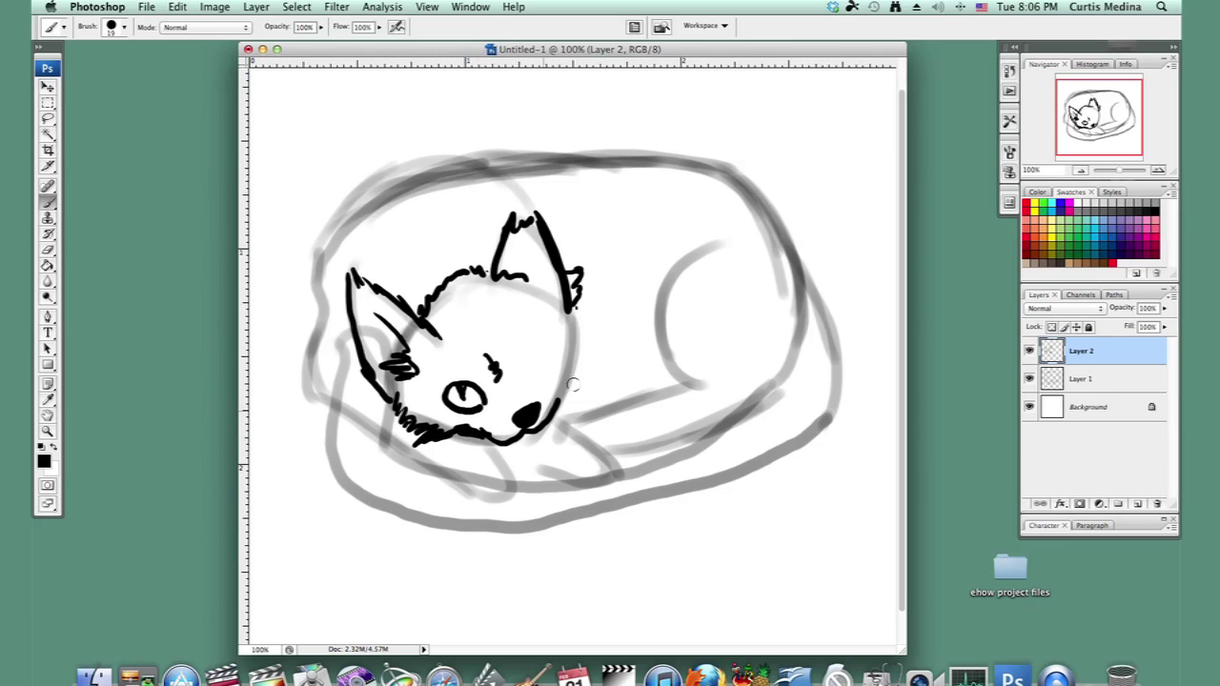
mouse_move(568, 317)
left_mouse_down()
mouse_move(577, 349)
mouse_move(562, 392)
left_mouse_up()
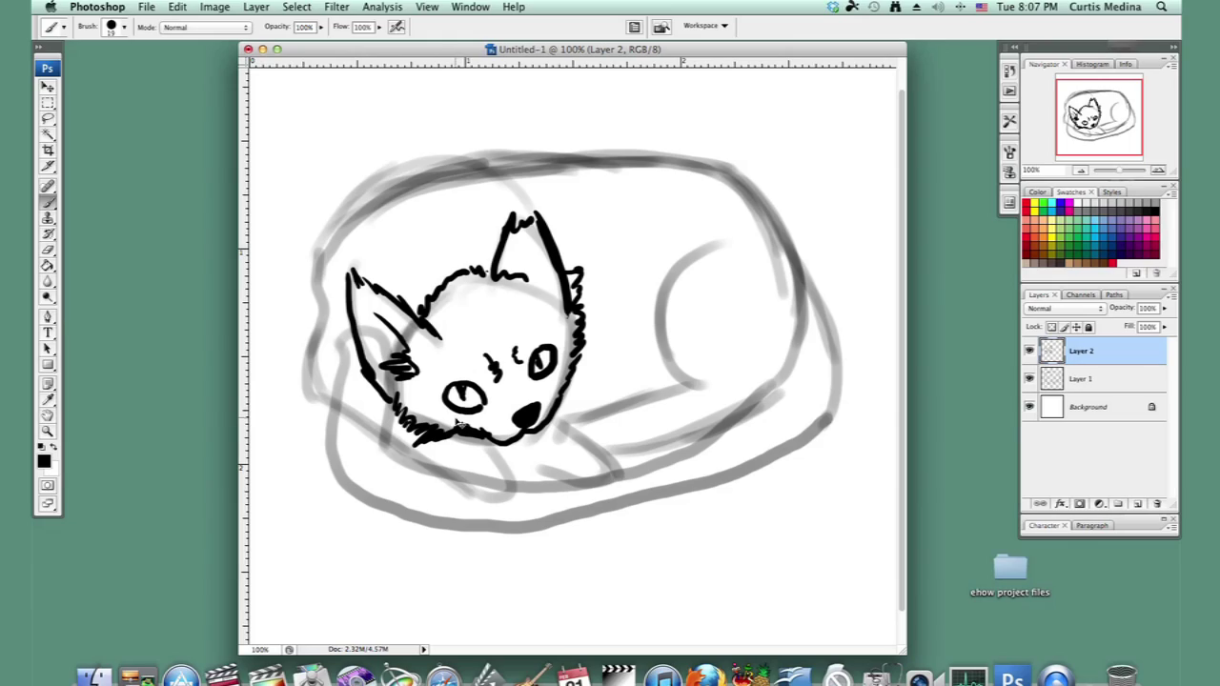
Step: Zoom in on the face, brush black whiskers on both cheeks, then zoom back out
key("z")
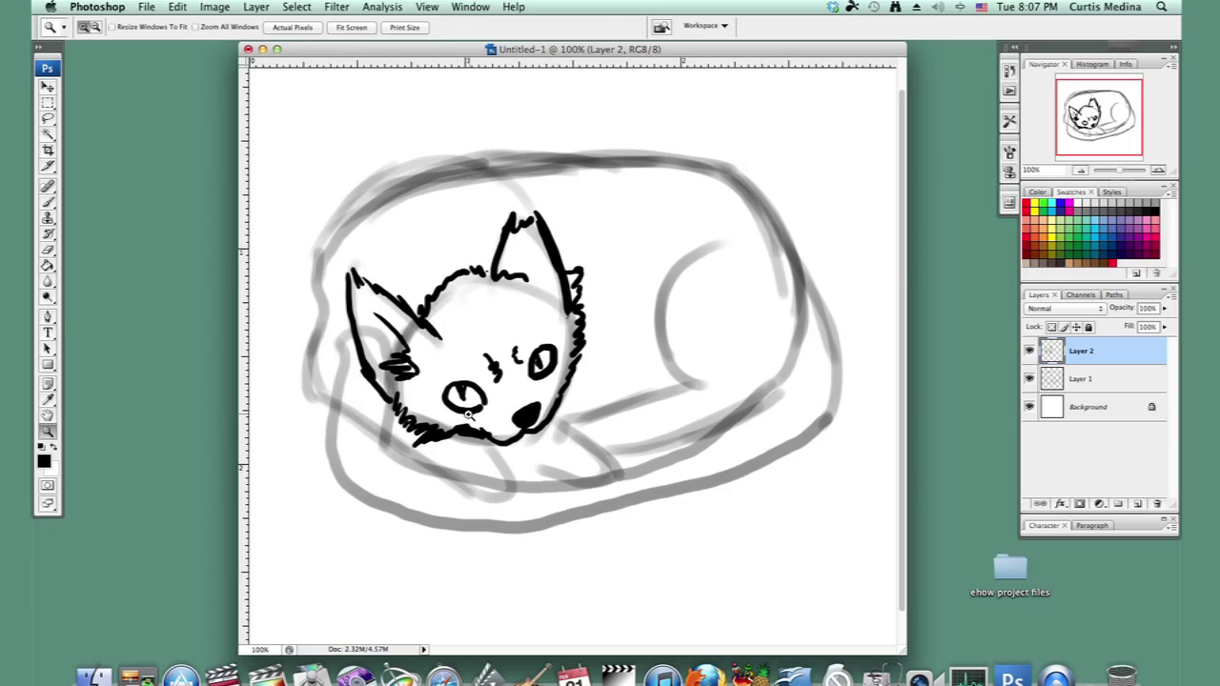
left_click(467, 411)
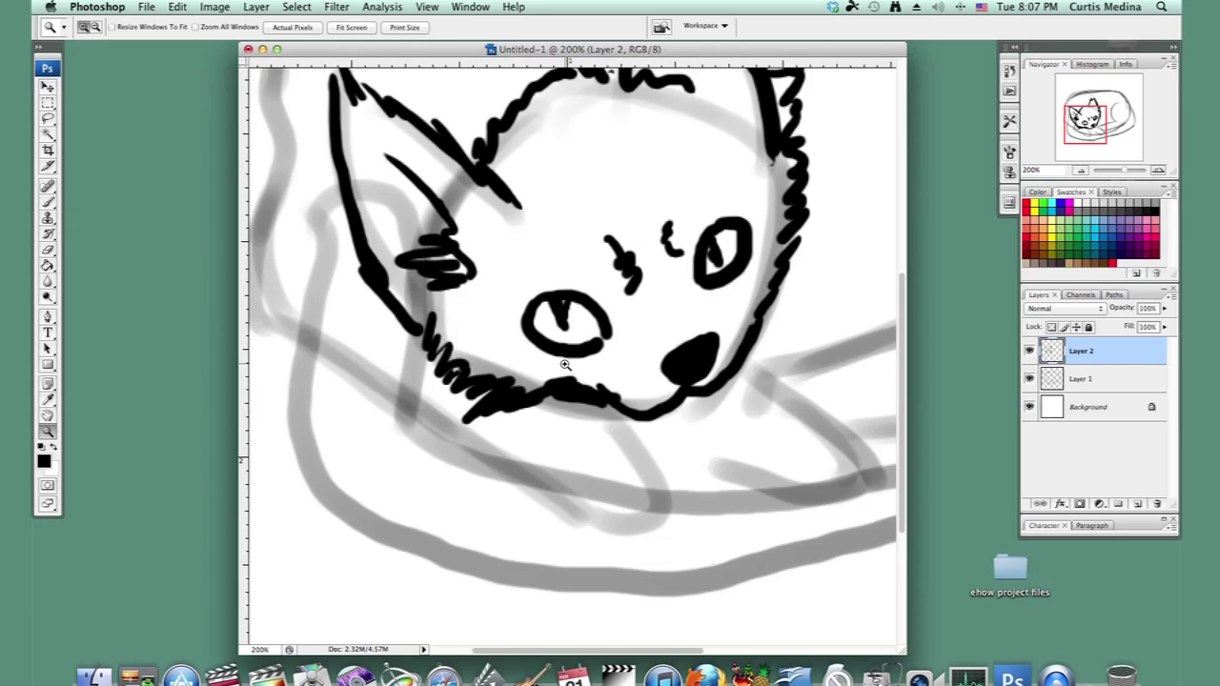
key("b")
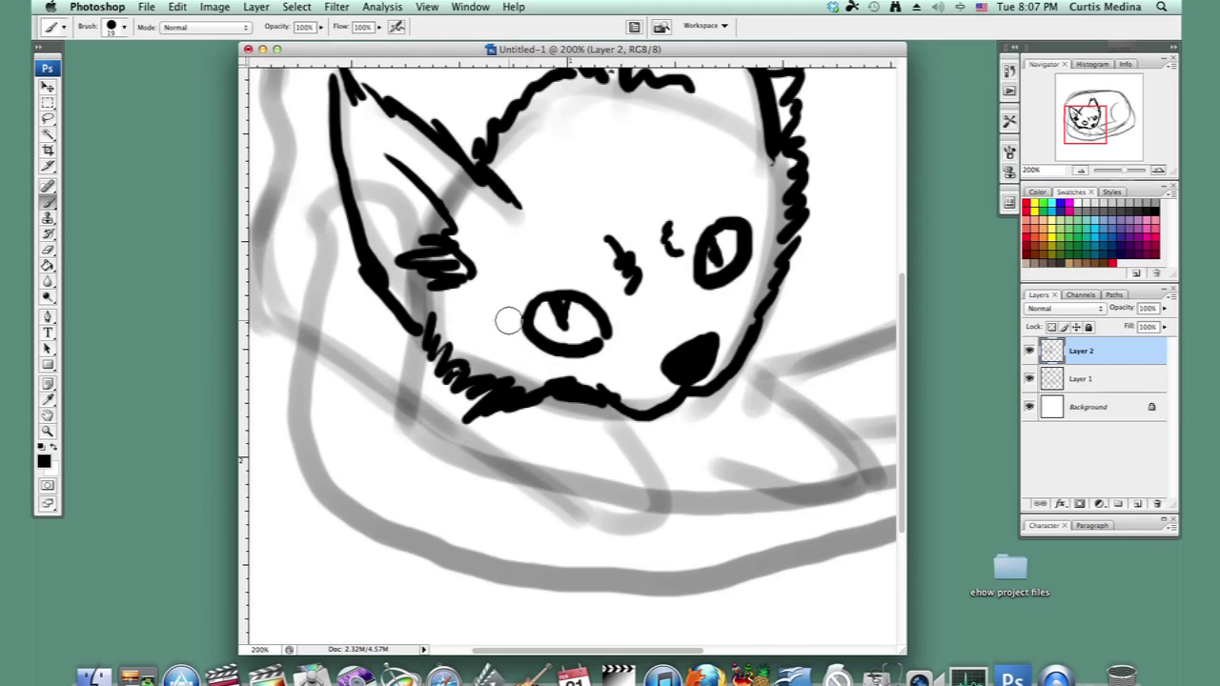
mouse_move(499, 346)
left_mouse_down()
mouse_move(382, 417)
mouse_move(428, 420)
left_mouse_up()
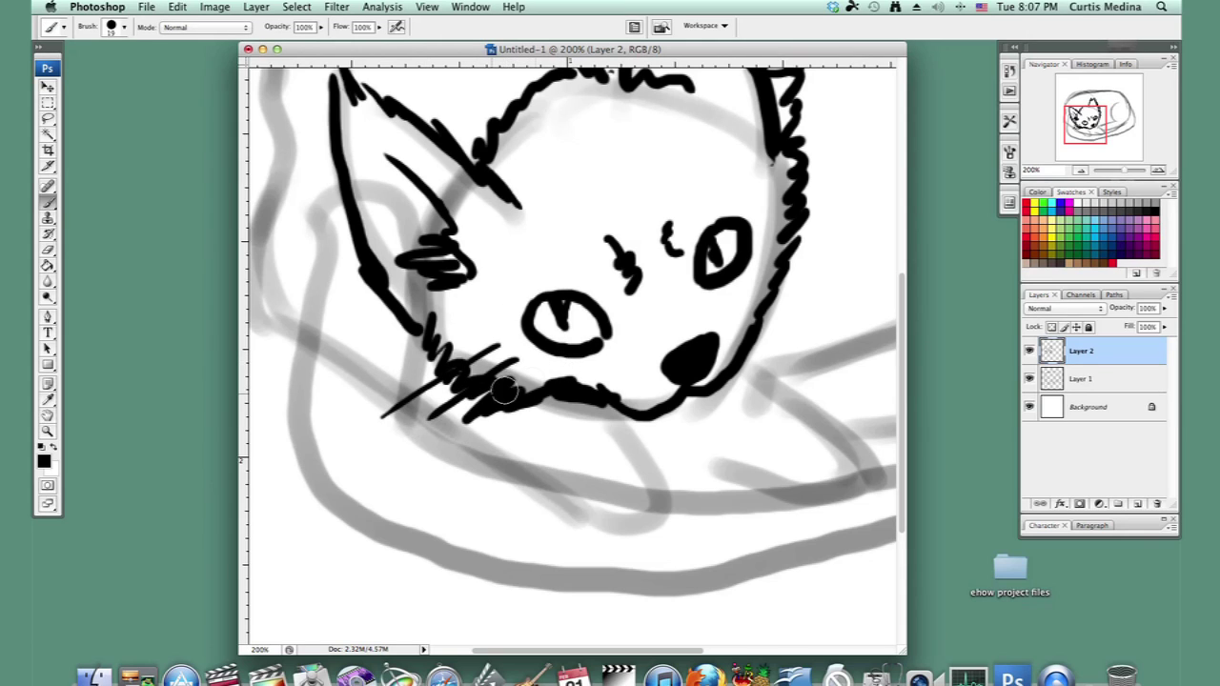
left_click_drag(550, 365, 467, 436)
mouse_move(774, 276)
left_mouse_down()
mouse_move(862, 192)
mouse_move(878, 141)
left_mouse_up()
left_click_drag(758, 291, 862, 264)
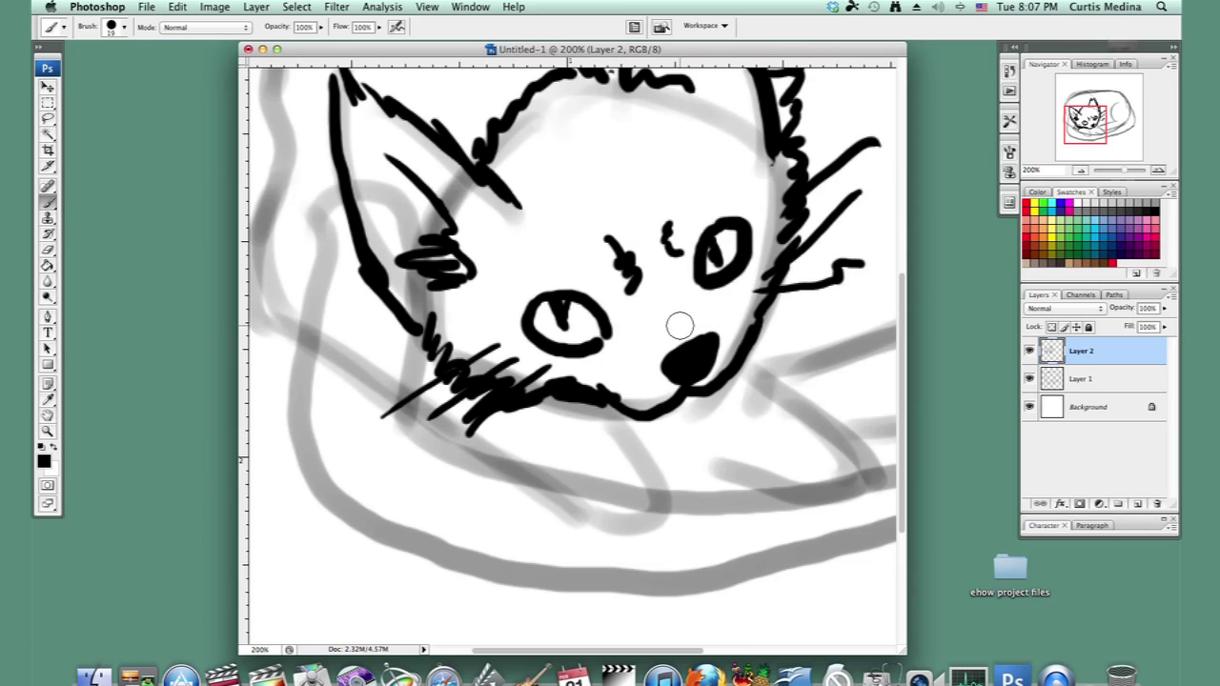
key("super+equal")
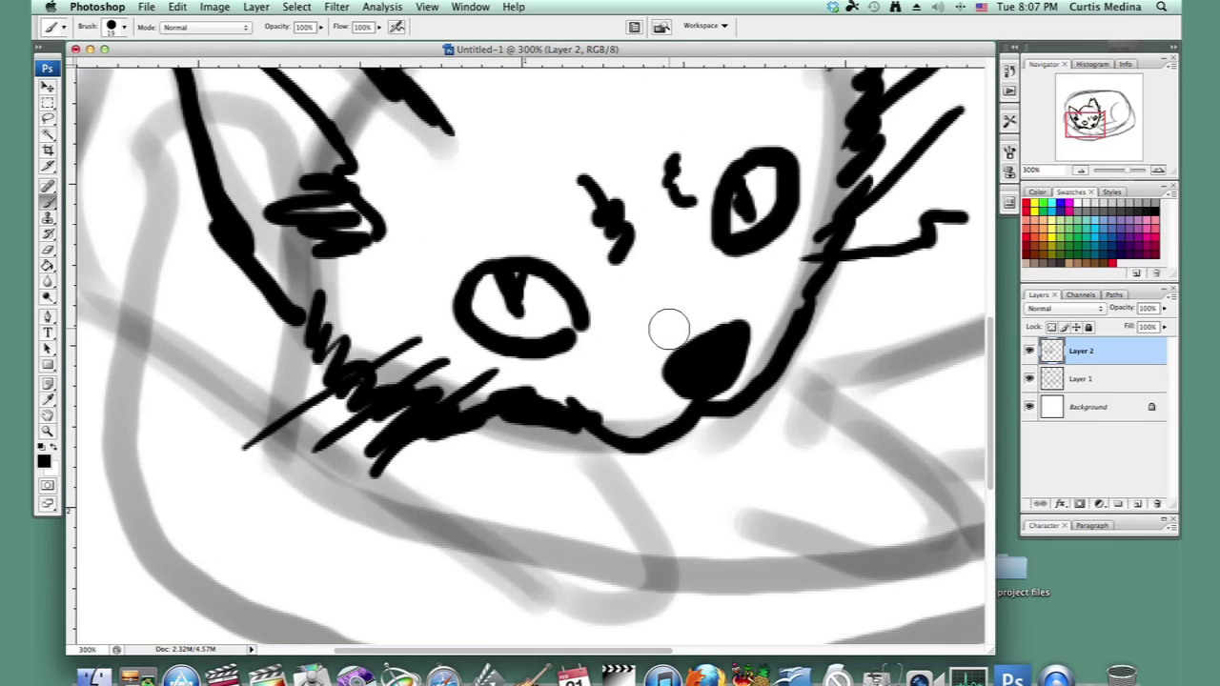
key("super+minus")
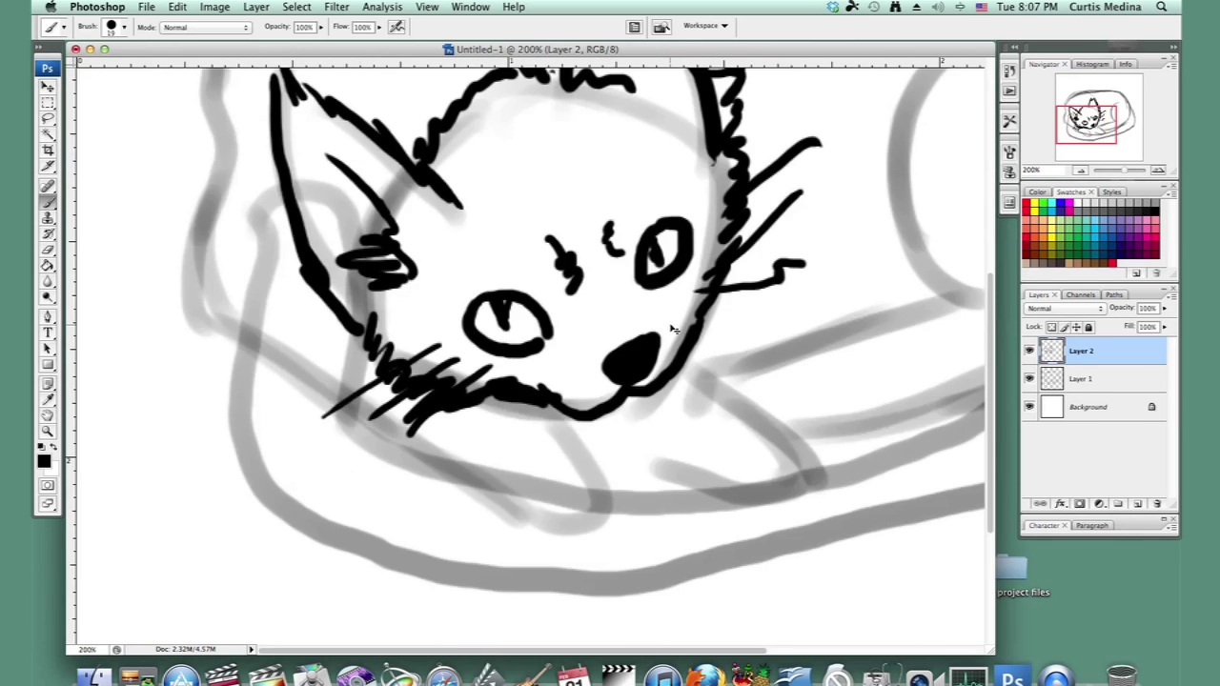
key("super+minus")
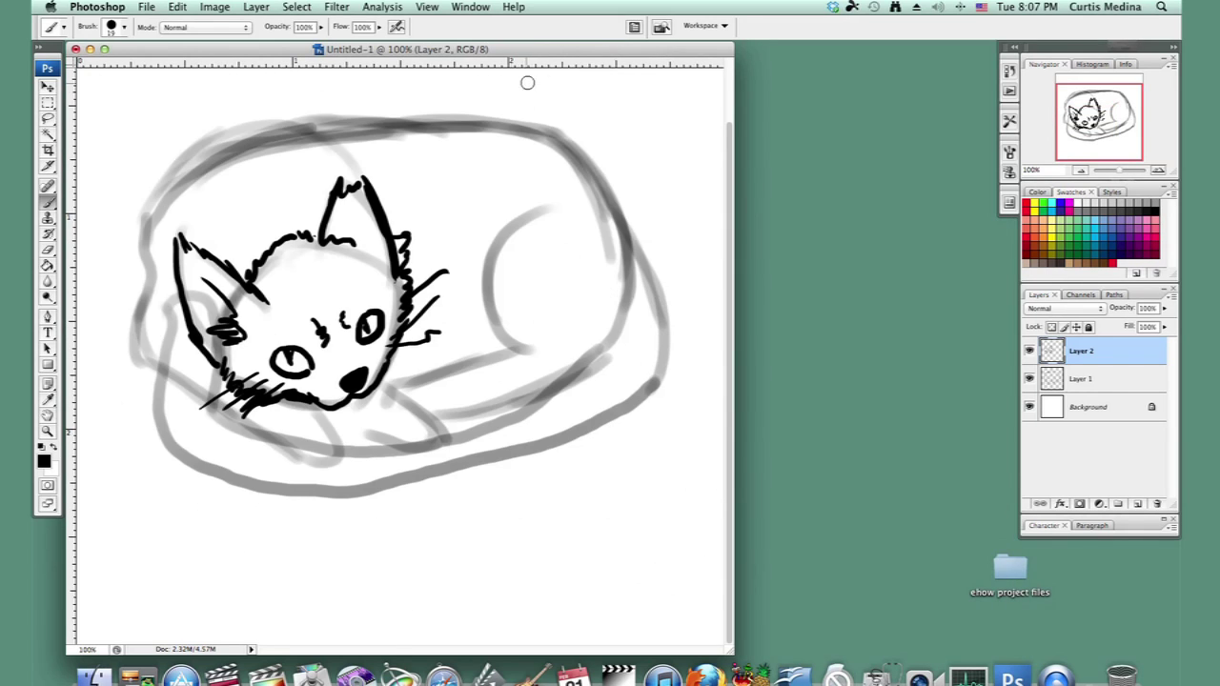
Step: Ink the tail line, erase and redraw the left cheek, and outline the cat's left side
left_click_drag(566, 45, 697, 45)
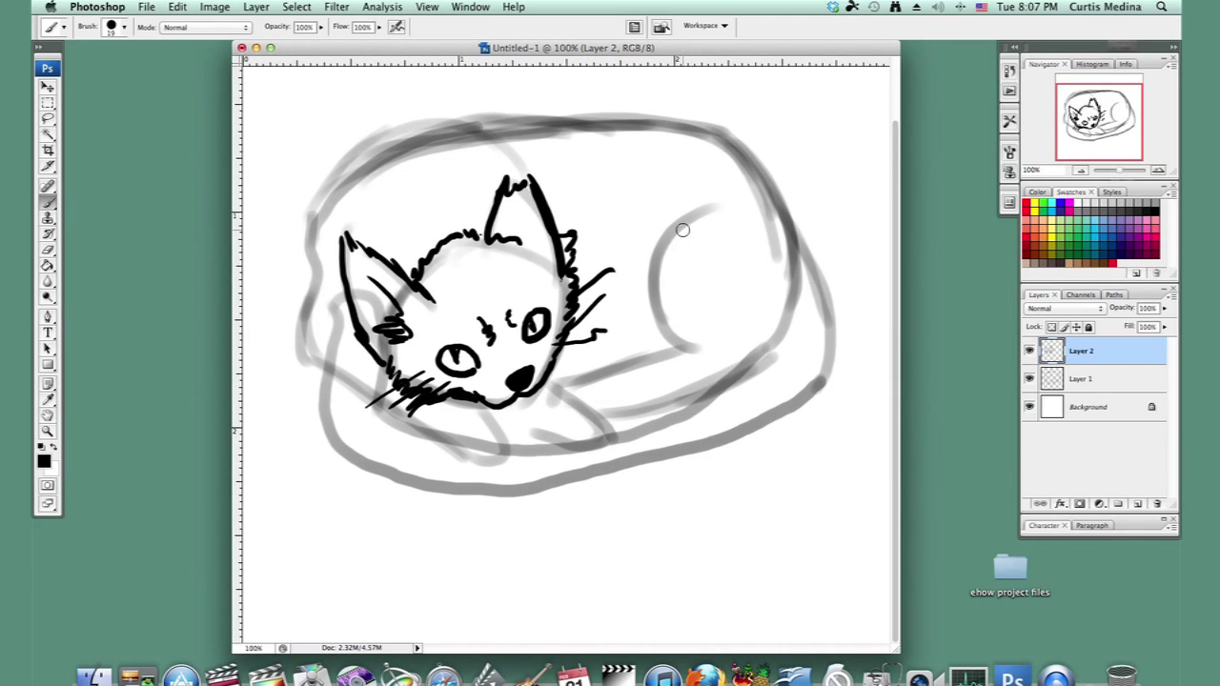
mouse_move(717, 202)
left_mouse_down()
mouse_move(657, 248)
mouse_move(670, 306)
mouse_move(654, 282)
mouse_move(680, 352)
mouse_move(574, 389)
mouse_move(553, 382)
mouse_move(605, 422)
left_mouse_up()
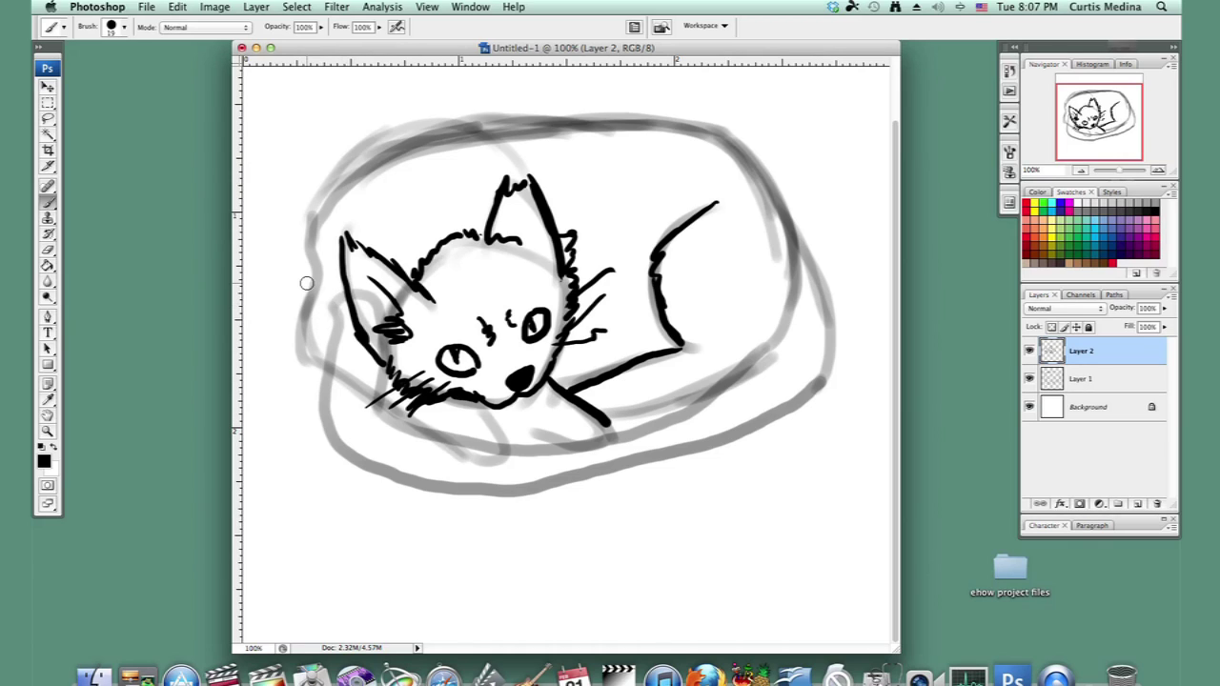
left_click_drag(354, 302, 351, 319)
left_click_drag(366, 362, 377, 325)
mouse_move(335, 303)
left_mouse_down()
mouse_move(366, 289)
mouse_move(385, 315)
mouse_move(379, 408)
left_mouse_up()
mouse_move(333, 305)
left_mouse_down()
mouse_move(329, 420)
mouse_move(349, 453)
left_mouse_up()
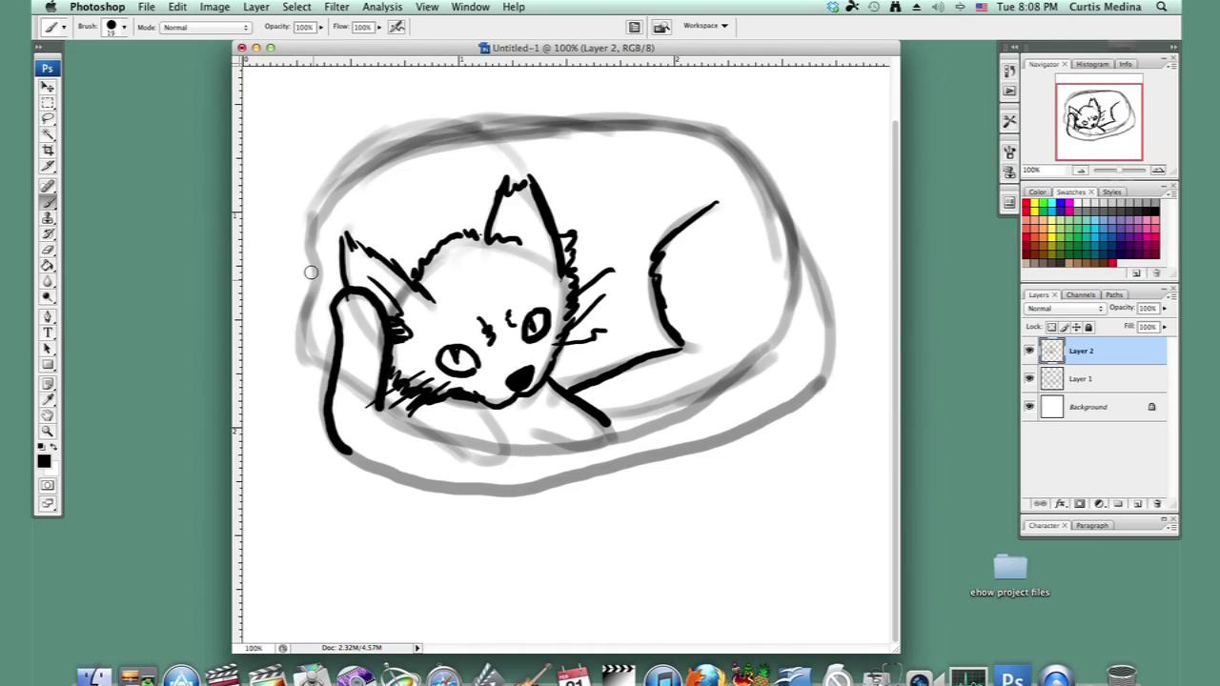
mouse_move(313, 257)
left_mouse_down()
mouse_move(300, 356)
mouse_move(335, 381)
left_mouse_up()
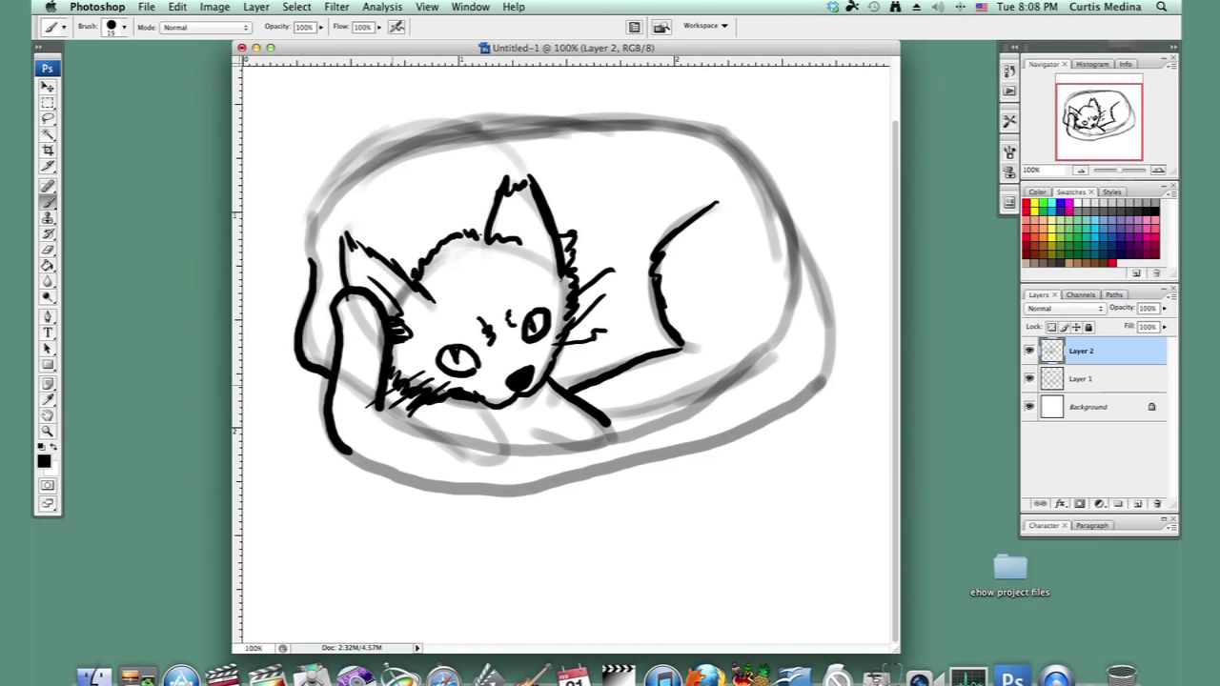
Step: Ink the lines under the chin, the front paw, the bottom body curve, the inner tail edge and the top outline
left_click_drag(477, 402, 503, 446)
mouse_move(379, 410)
left_mouse_down()
mouse_move(499, 452)
mouse_move(553, 446)
mouse_move(702, 393)
mouse_move(764, 343)
left_mouse_up()
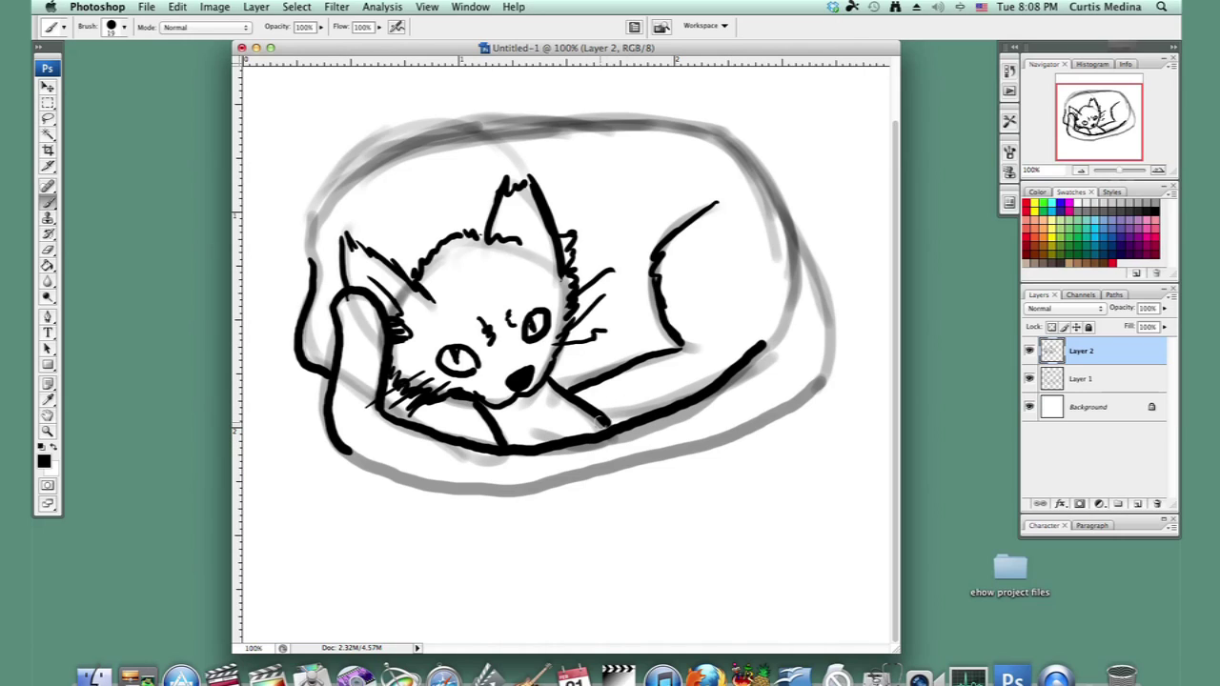
left_click_drag(604, 418, 684, 401)
left_click_drag(494, 405, 557, 436)
mouse_move(370, 426)
left_mouse_down()
mouse_move(383, 402)
mouse_move(408, 418)
left_mouse_up()
mouse_move(363, 462)
left_mouse_down()
mouse_move(539, 486)
mouse_move(660, 459)
mouse_move(780, 410)
mouse_move(818, 373)
mouse_move(830, 337)
mouse_move(824, 297)
mouse_move(789, 225)
left_mouse_up()
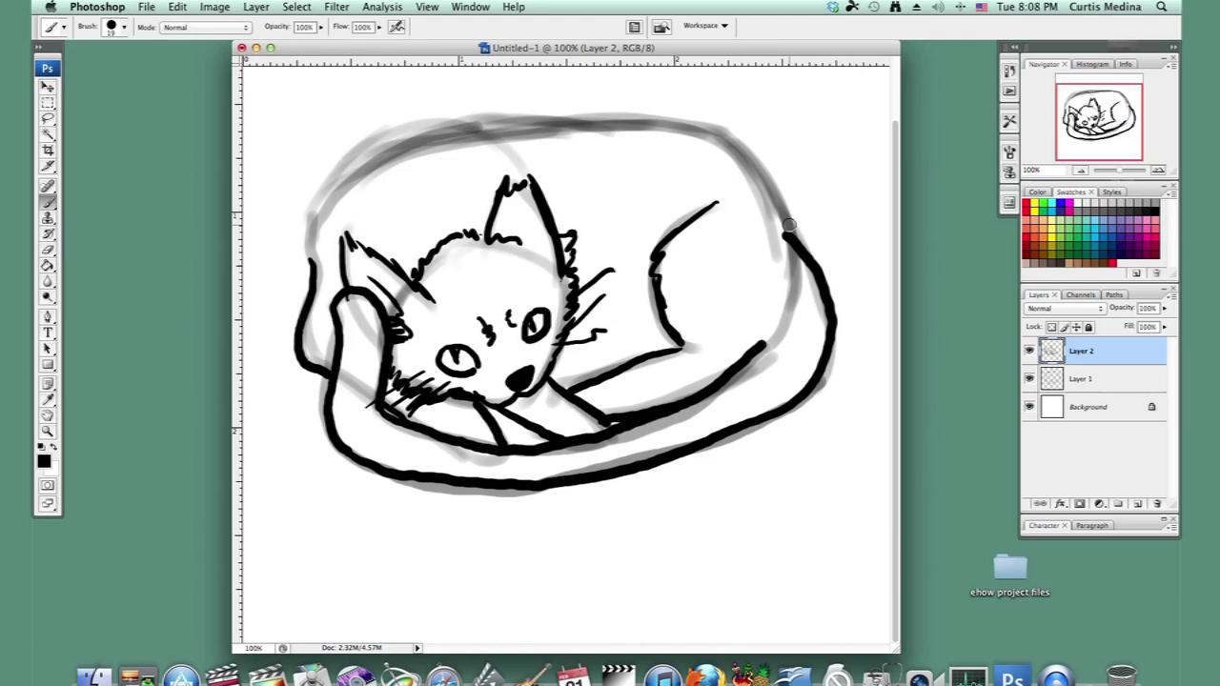
left_click_drag(785, 294, 759, 340)
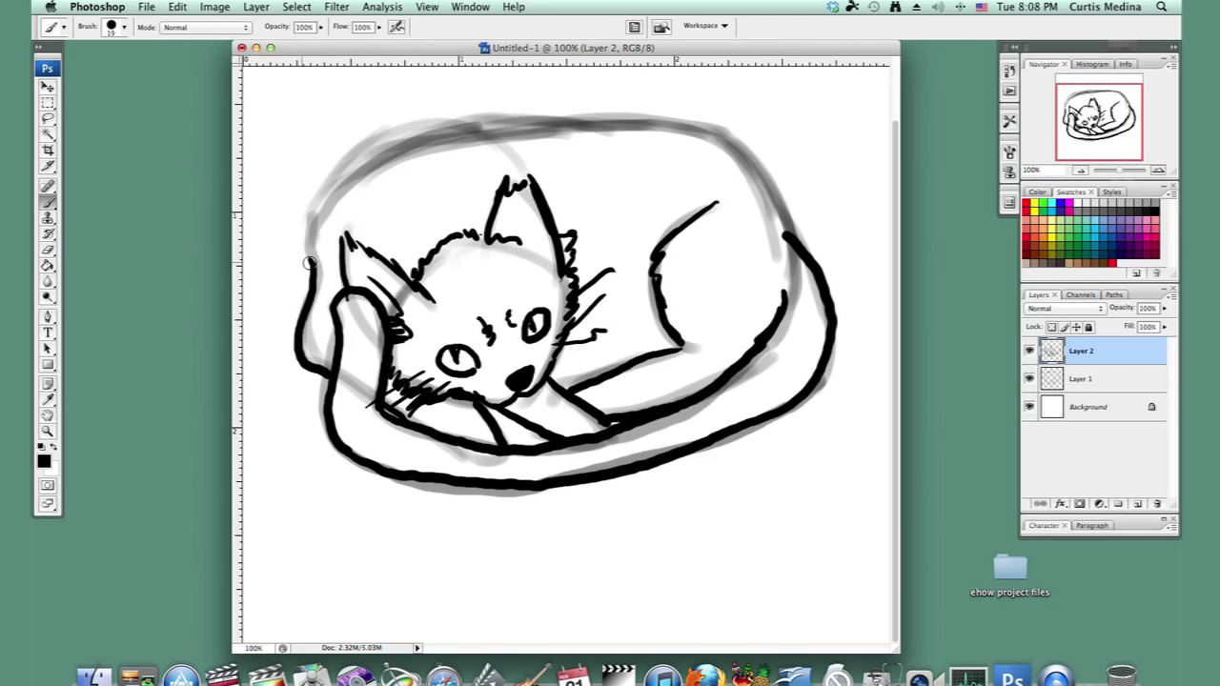
mouse_move(309, 235)
left_mouse_down()
mouse_move(335, 171)
mouse_move(402, 124)
mouse_move(462, 120)
mouse_move(516, 139)
mouse_move(697, 126)
mouse_move(770, 183)
mouse_move(793, 233)
mouse_move(782, 255)
left_mouse_up()
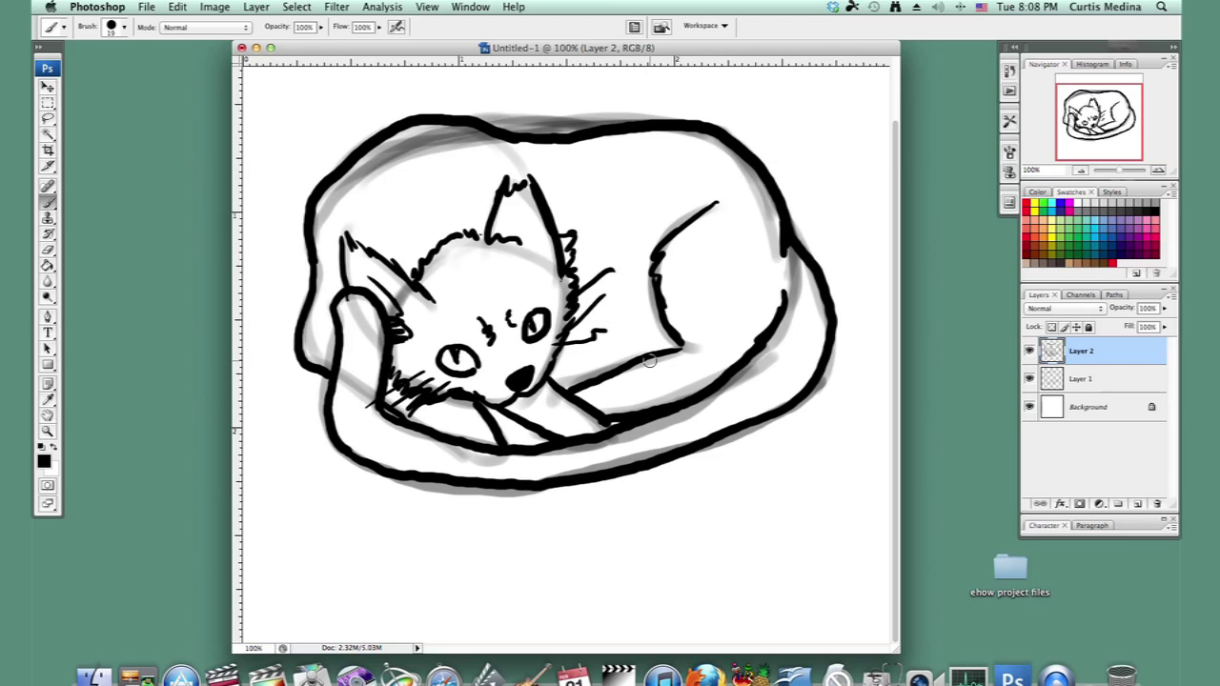
Step: Hide the gray sketch on Layer 1, leaving only the black line drawing visible
left_click(1029, 379)
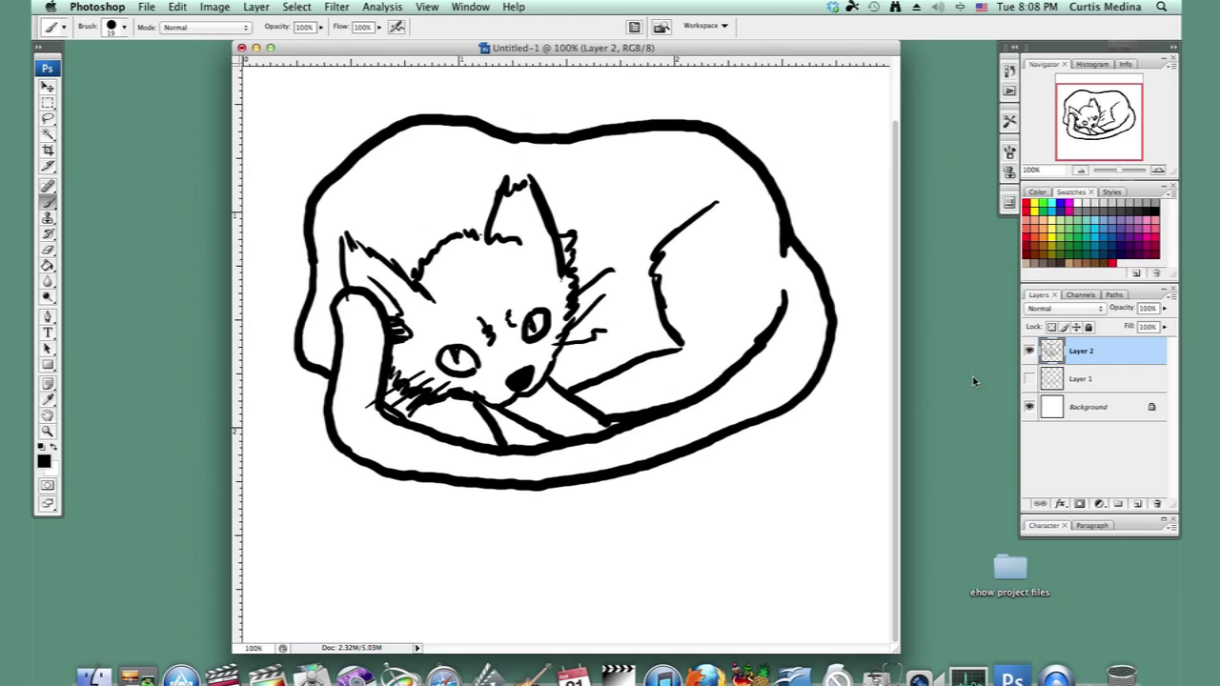